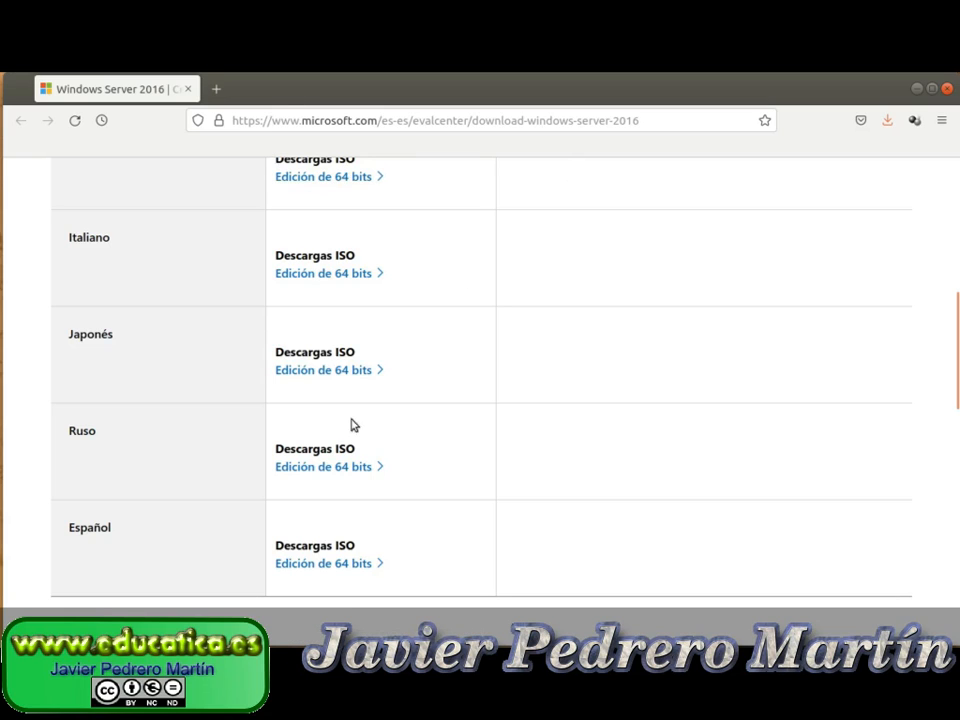
Download the Spanish 64-bit ISO of Windows Server 2016 from the evaluation page
click(357, 568)
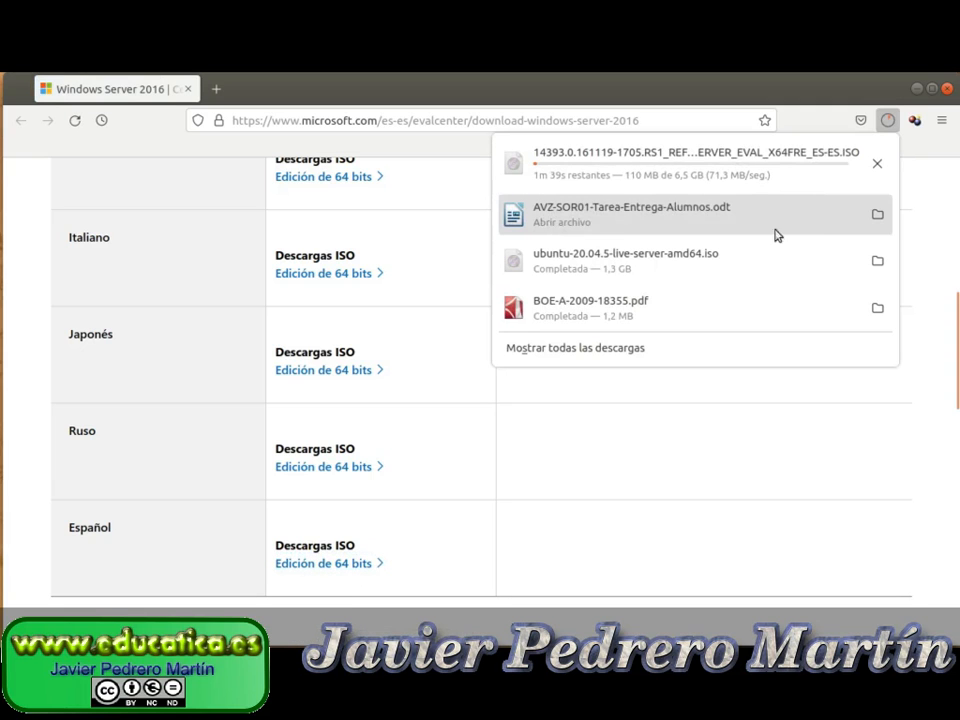
click(891, 122)
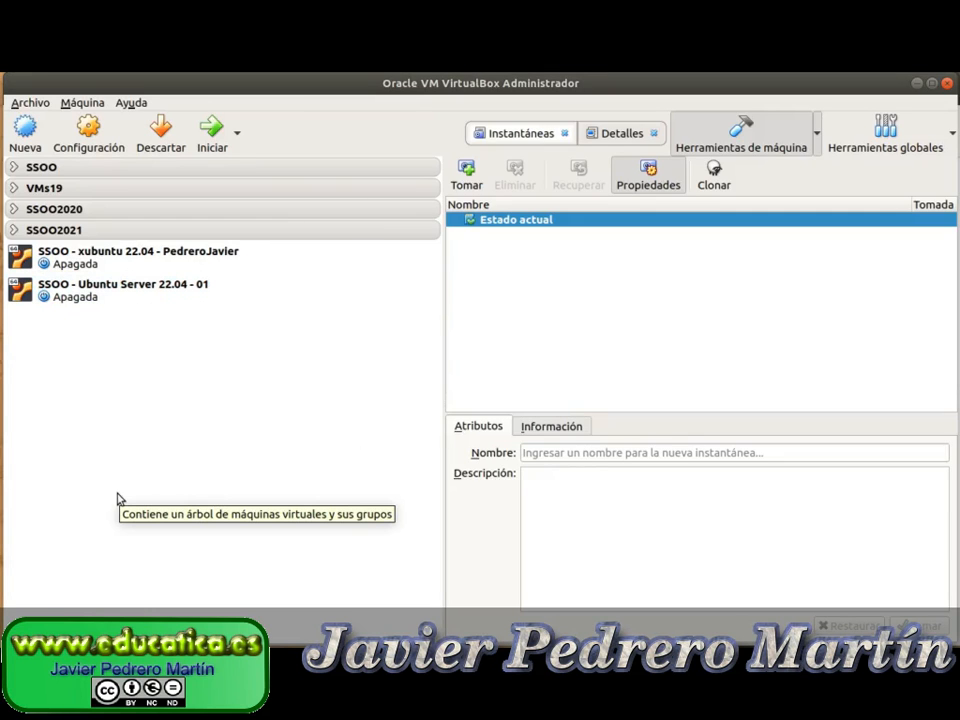
In VirtualBox, define a new virtual machine named "SSOO - Windows Server 2016 01" for Windows 2016 (64-bit) with 2048 MB of memory
click(26, 130)
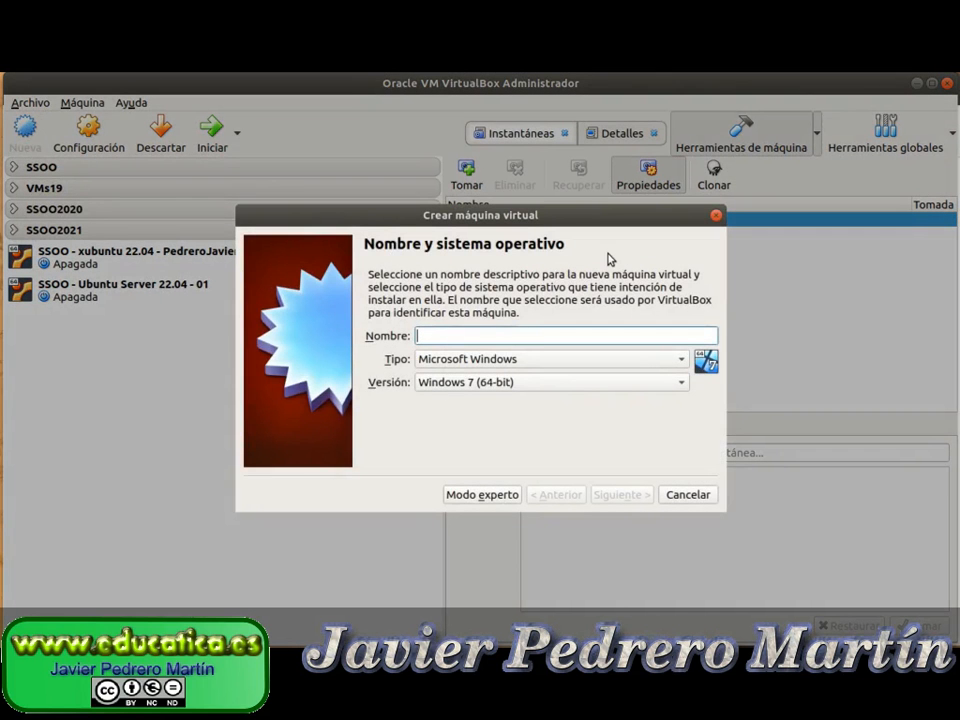
text(SSOO -)
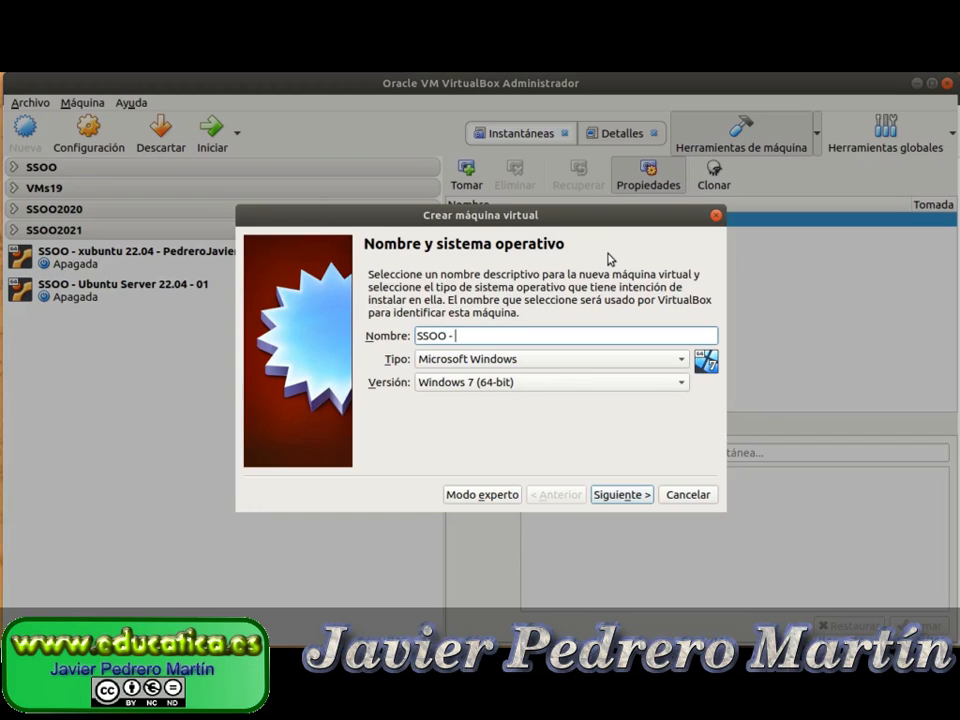
text( Windows Server 20)
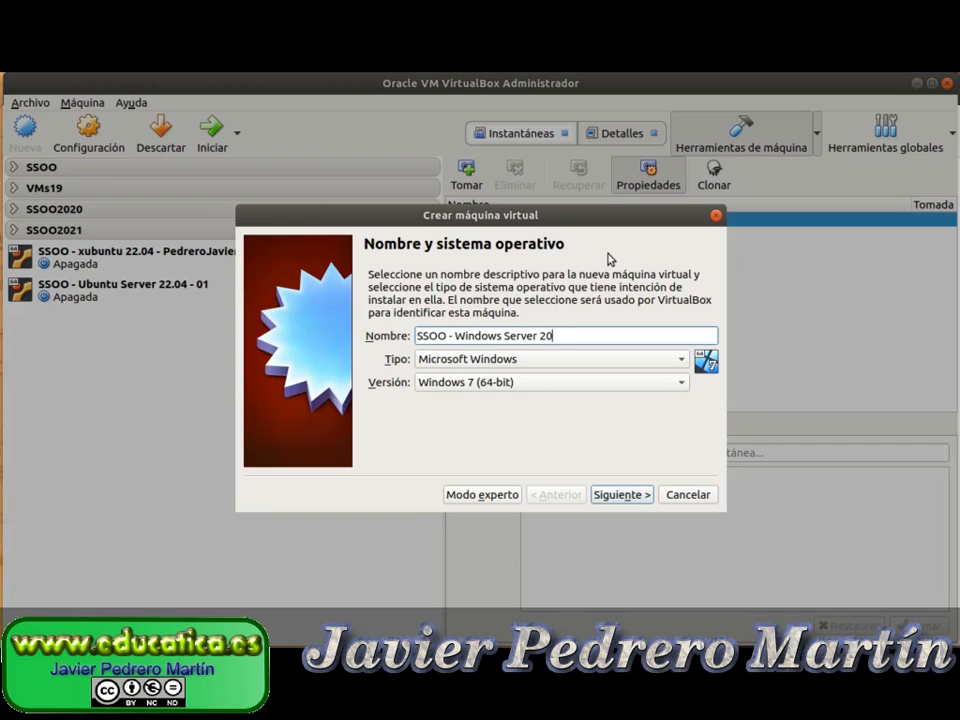
text(16 01)
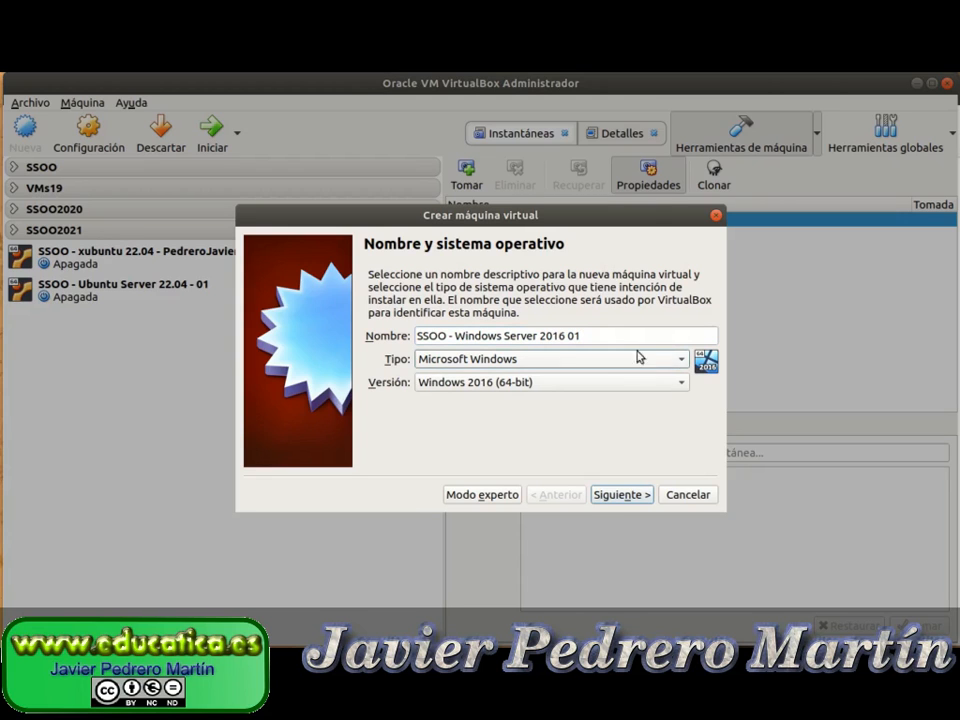
click(604, 506)
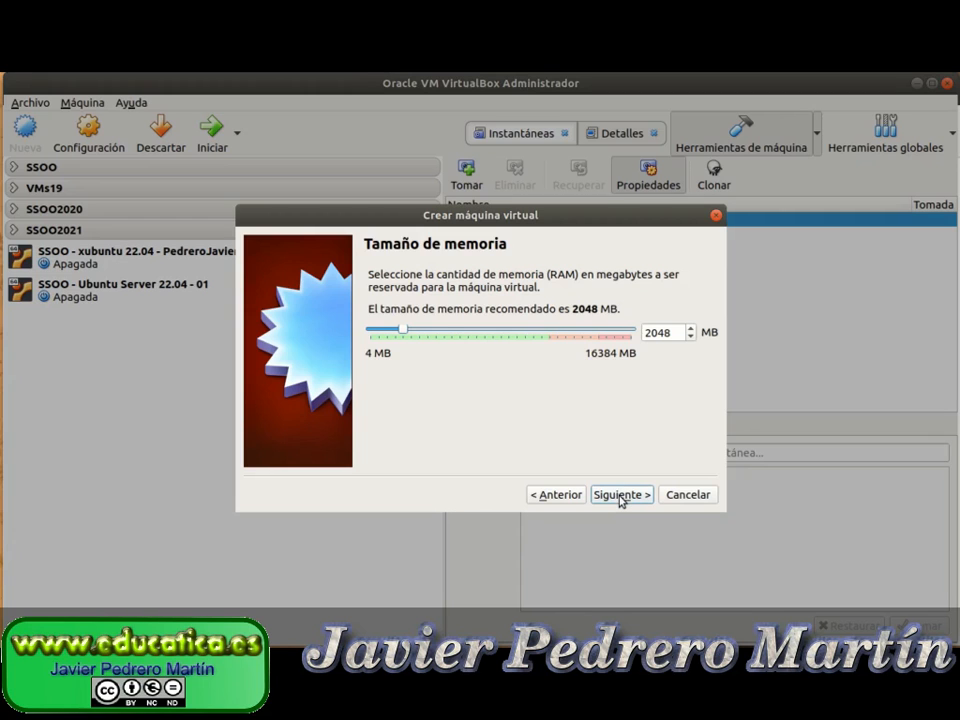
click(621, 495)
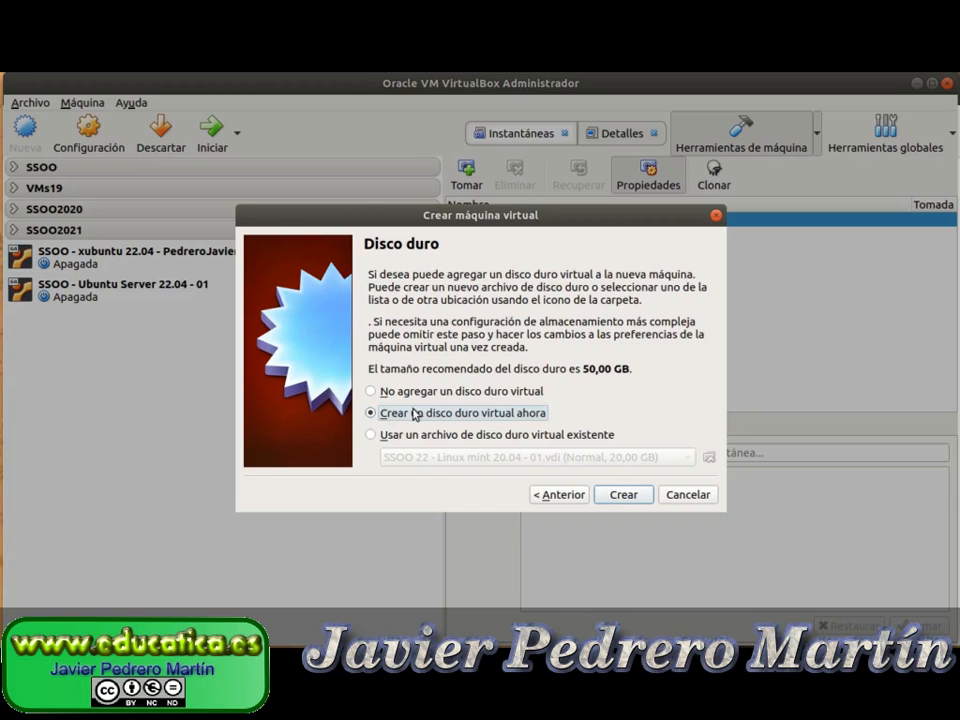
Create a new dynamically allocated VDI virtual hard disk of 100 GB for the machine
click(609, 494)
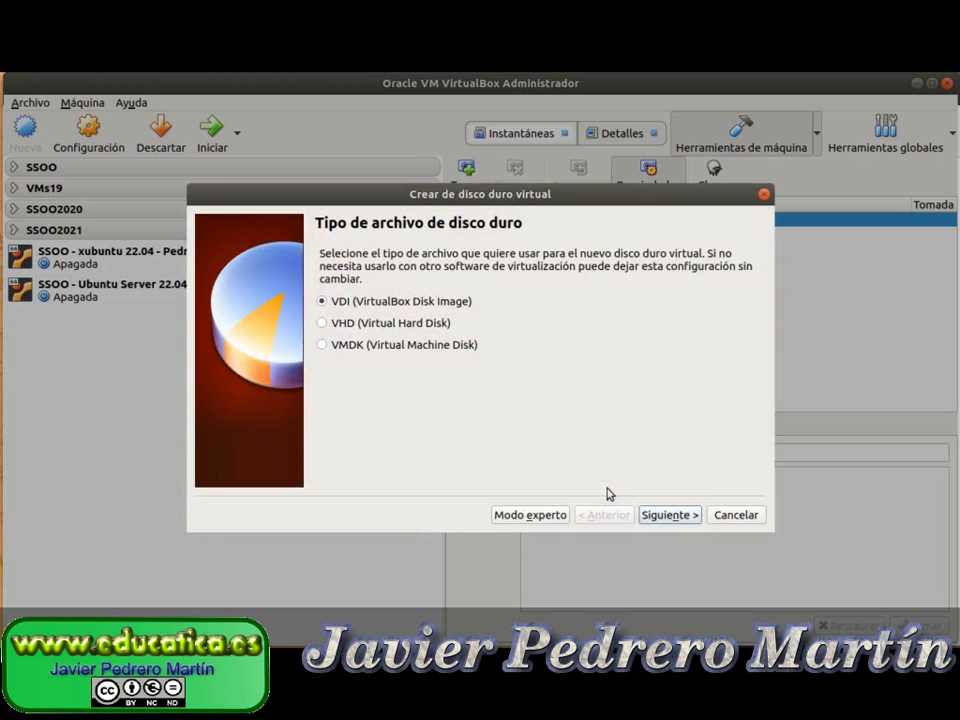
click(651, 516)
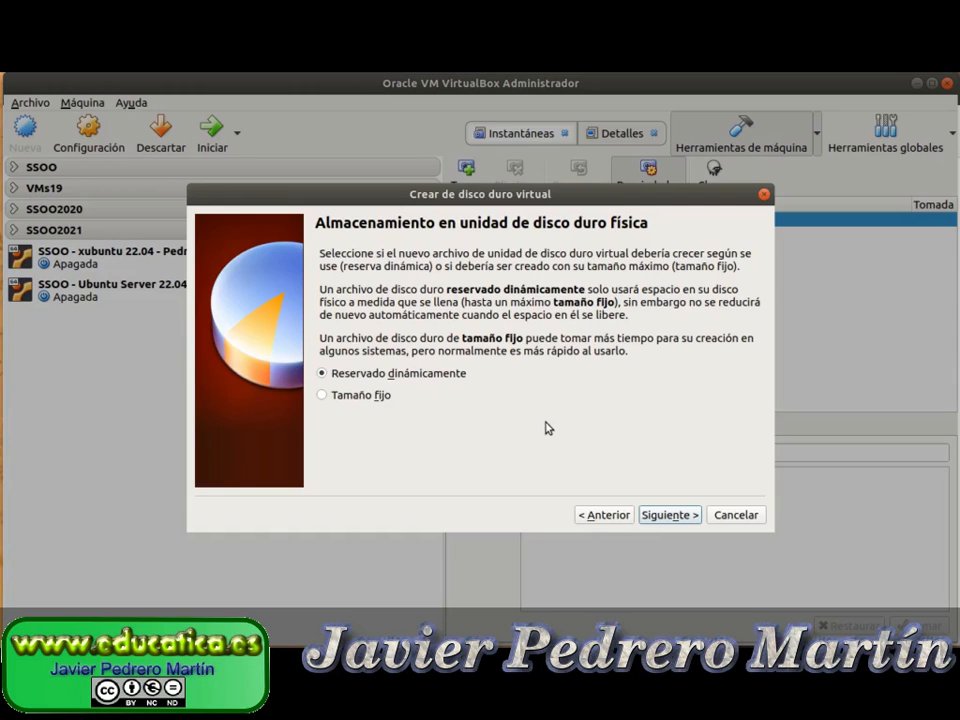
click(383, 397)
click(442, 376)
click(669, 515)
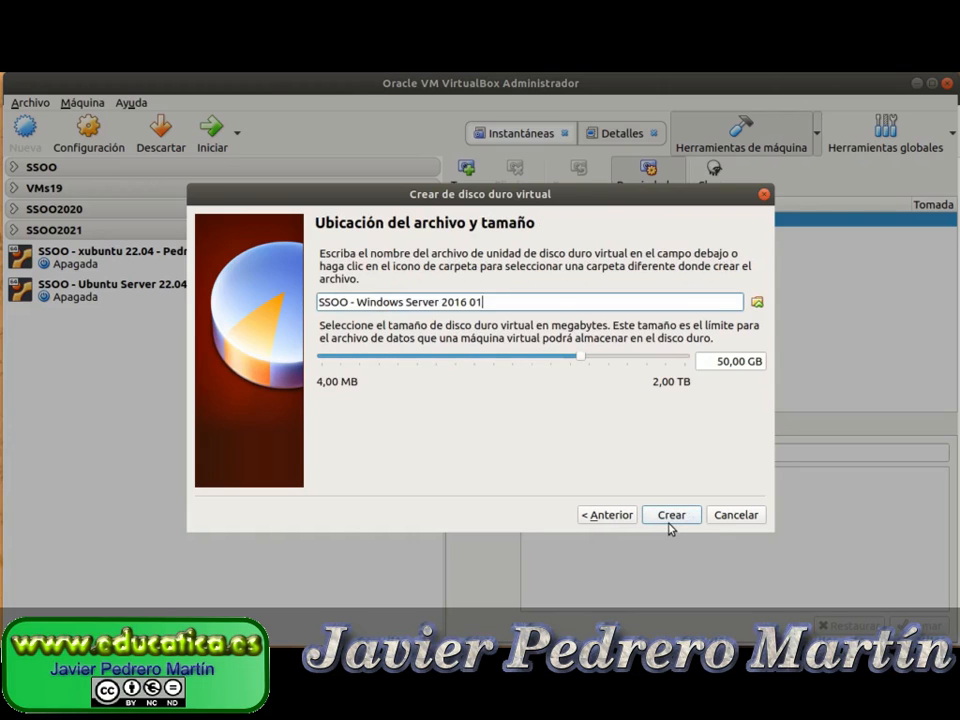
click(722, 362)
key(BackSpace)
text(1)
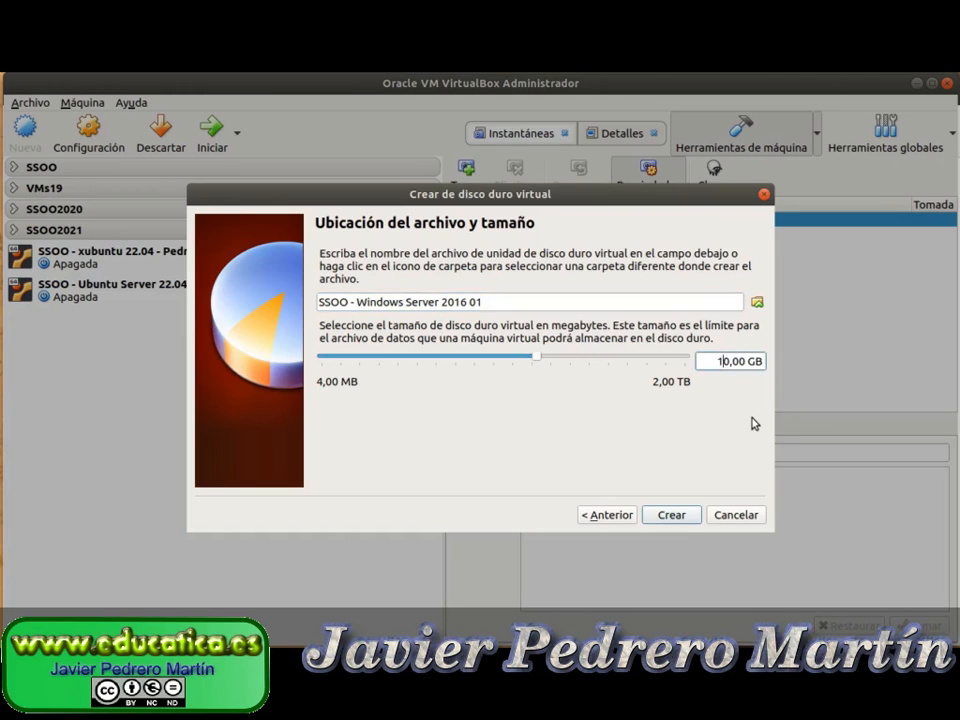
text(0)
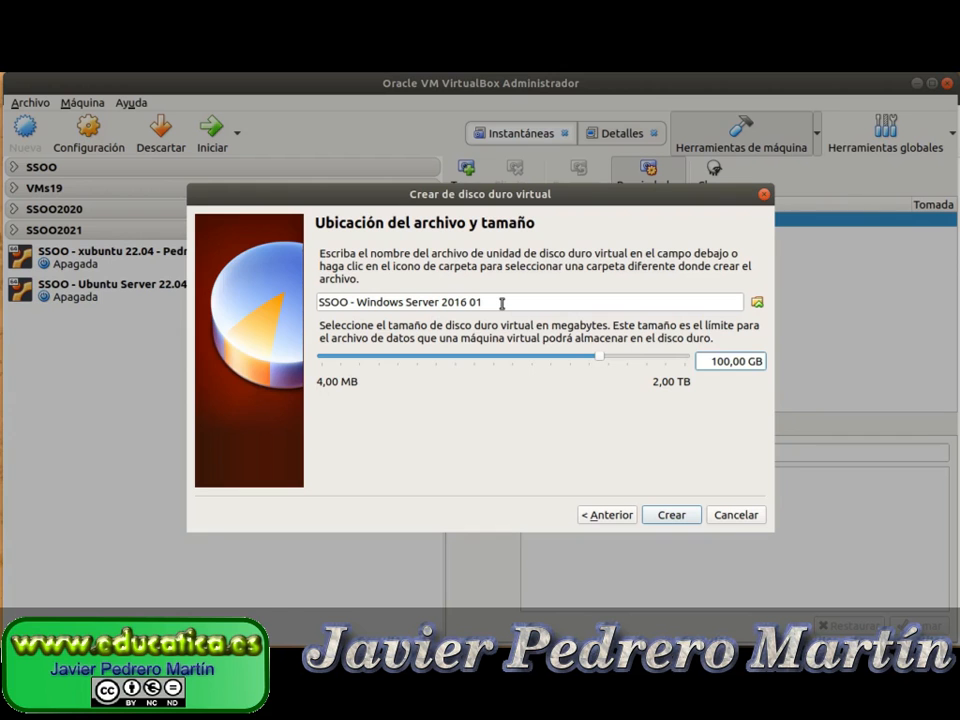
click(652, 518)
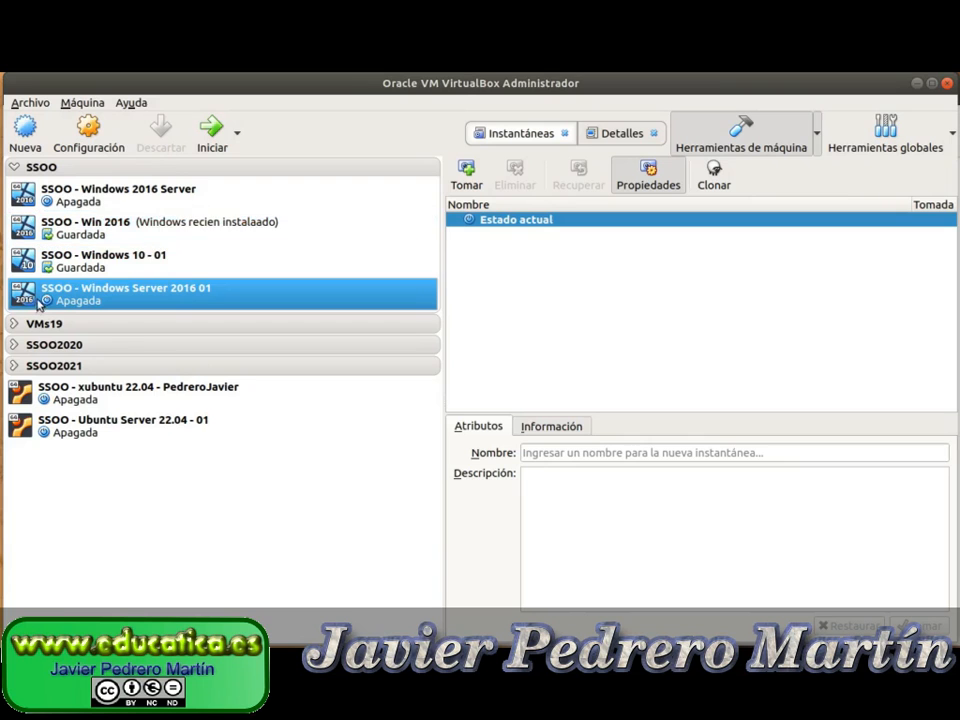
Move the machine "SSOO - Windows Server 2016 01" out of the SSOO group and collapse that group
drag(33, 305, 37, 473)
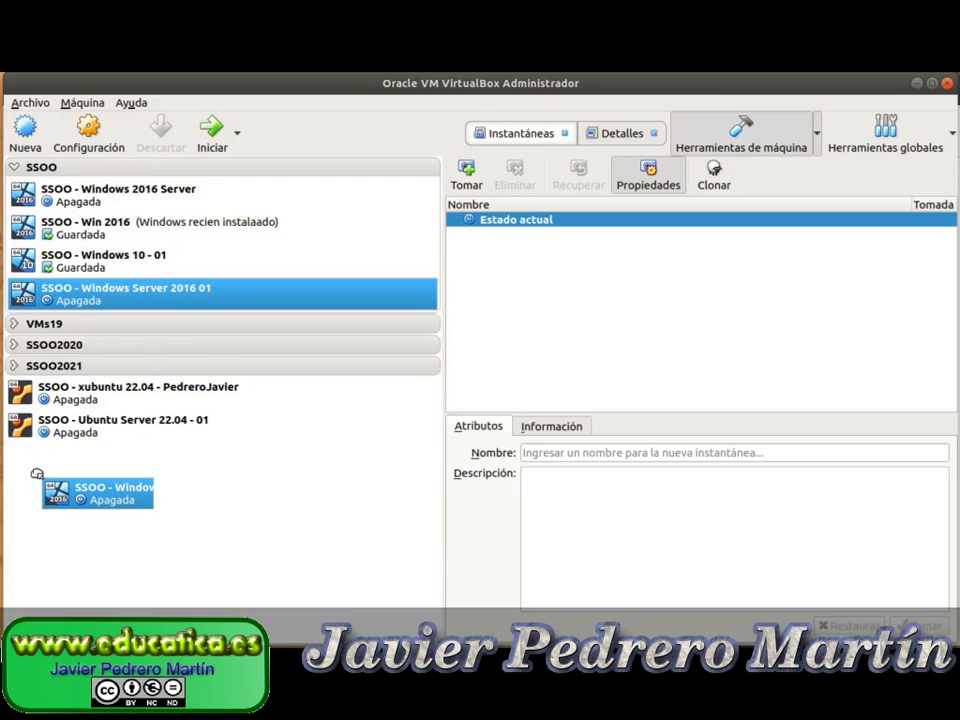
drag(37, 473, 40, 470)
click(13, 167)
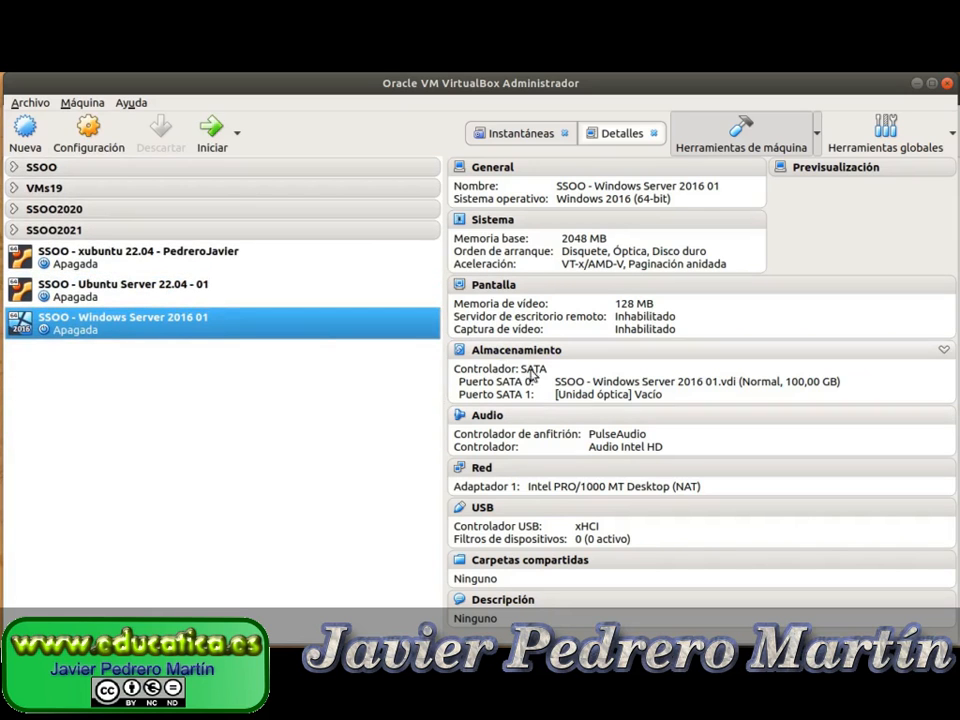
Attach 14393.0.161119-1705.RS1_REFRESH_SERVER_EVAL_X64FRE_ES-ES.iso to the machine's empty optical drive and save the storage settings
click(528, 350)
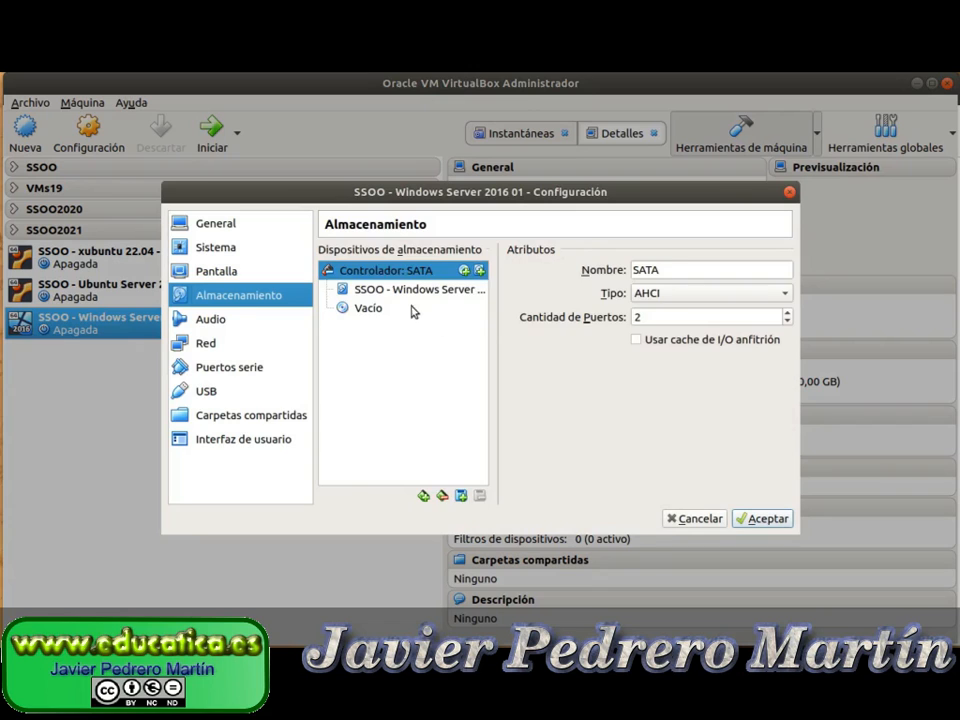
click(414, 312)
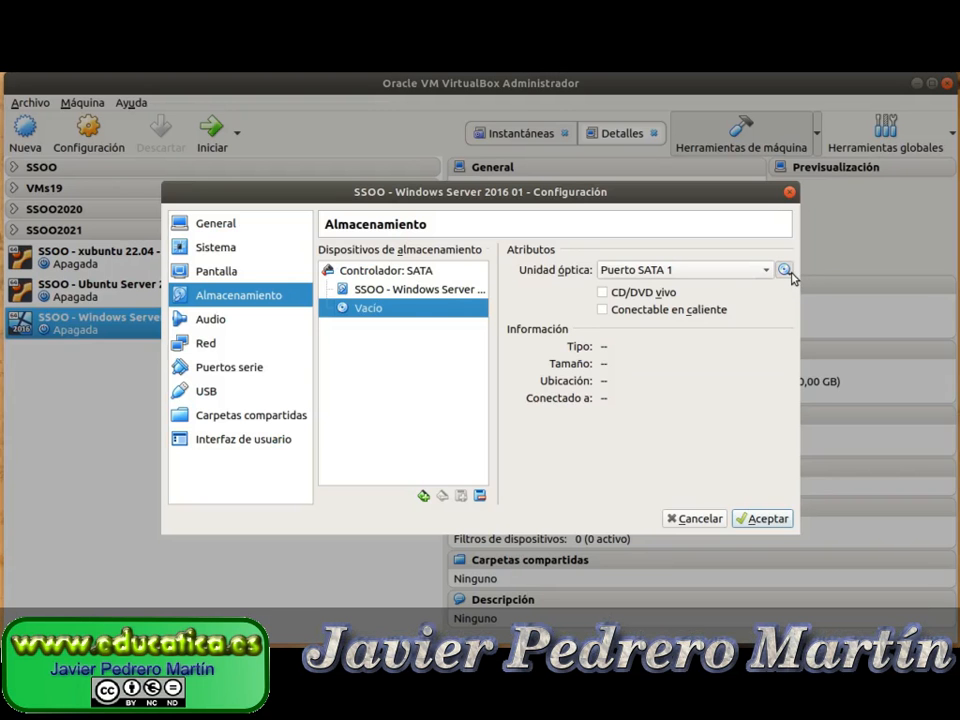
click(789, 271)
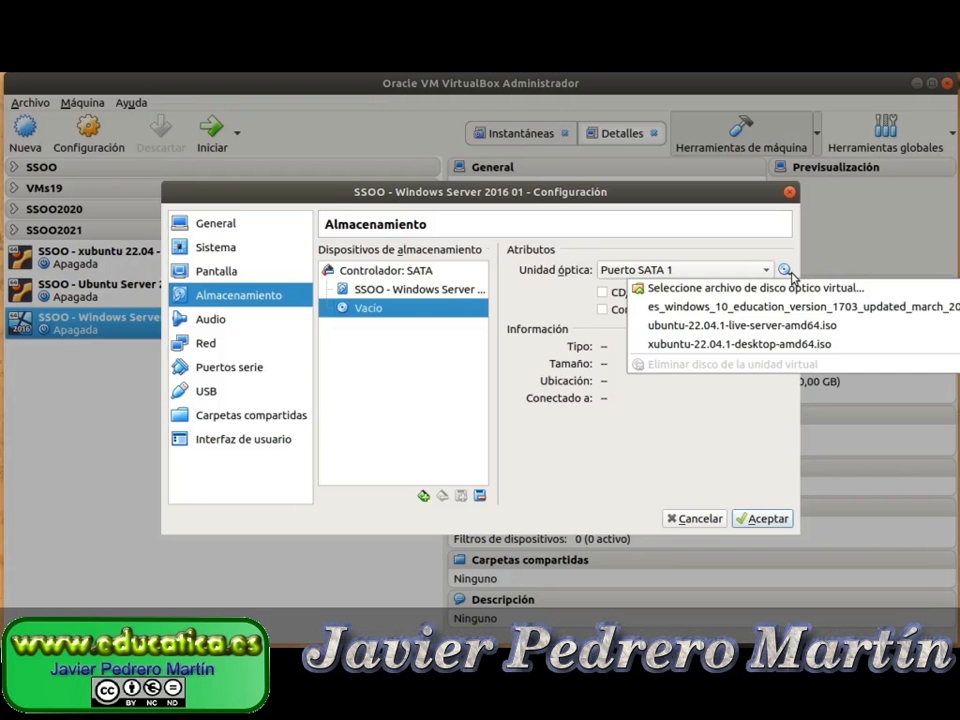
click(900, 290)
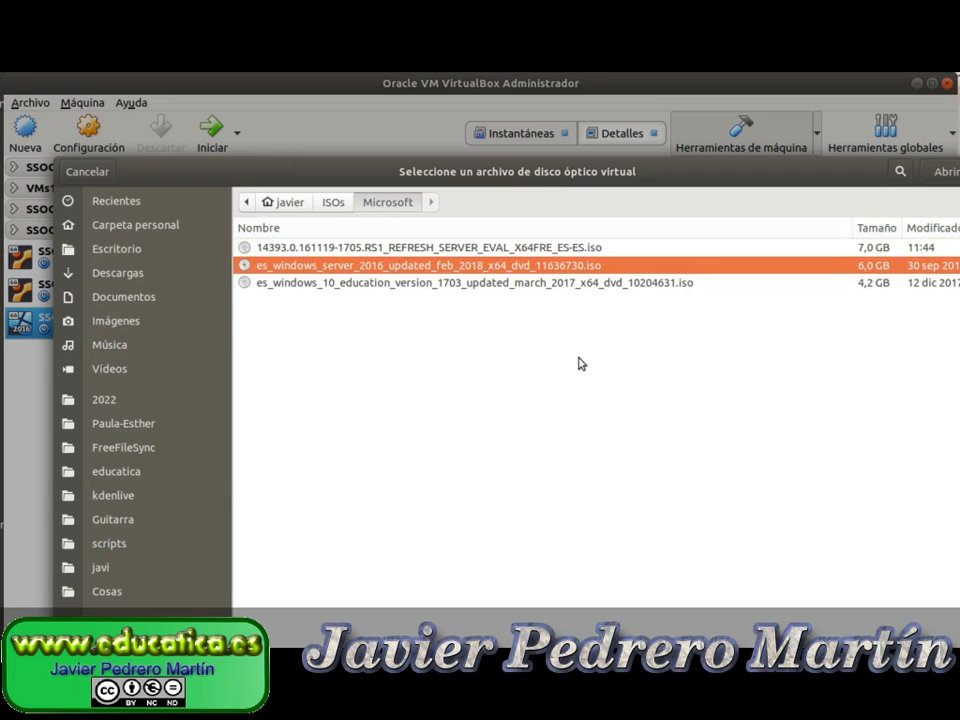
drag(459, 166, 408, 97)
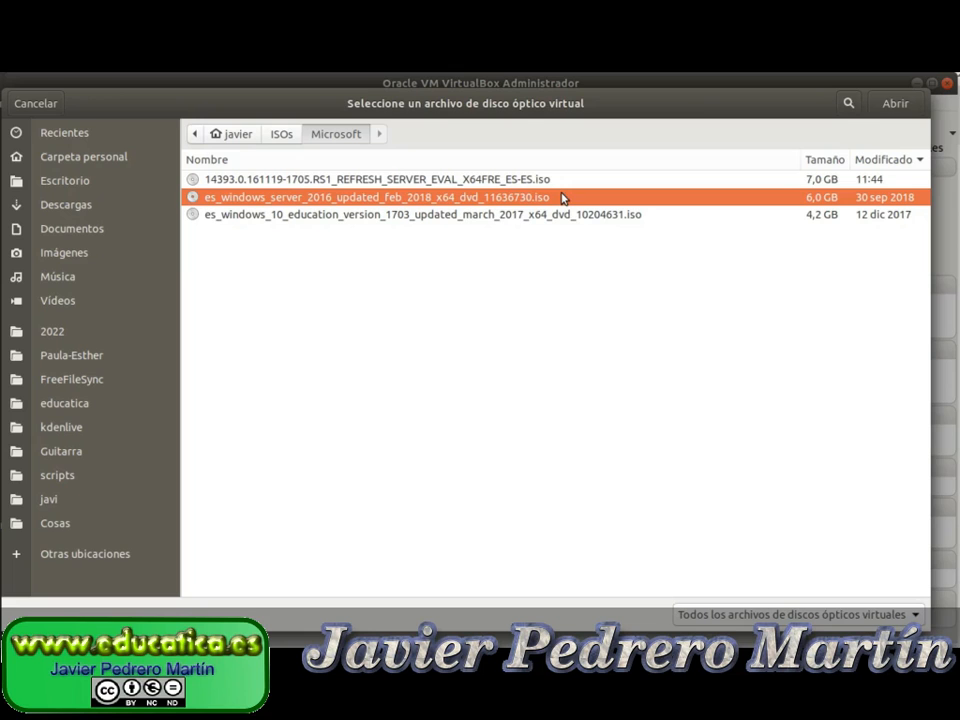
click(509, 182)
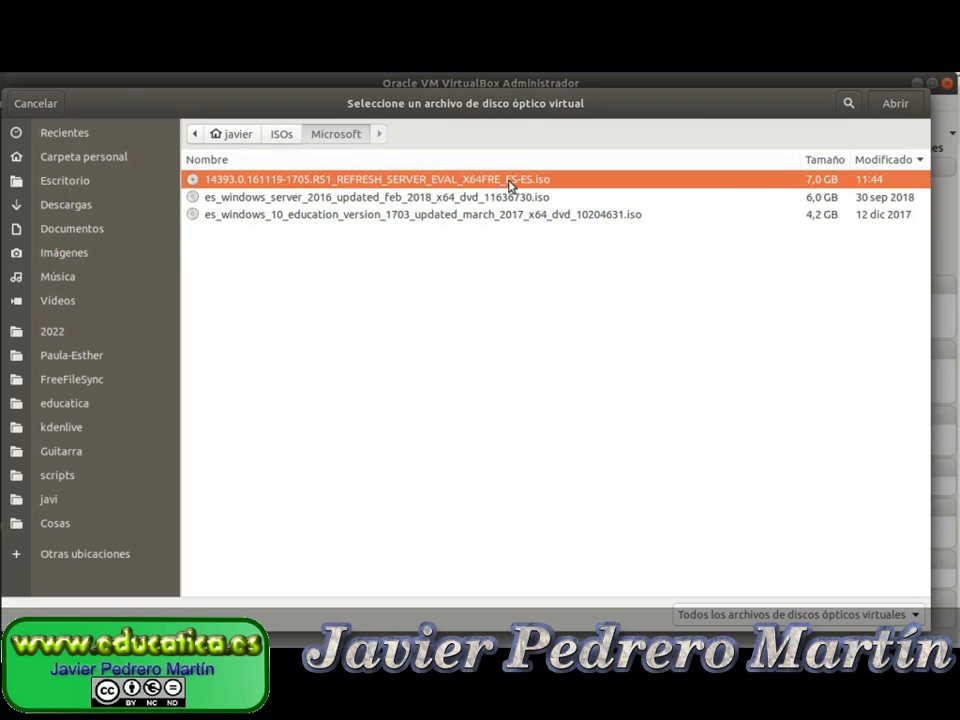
double_click(509, 182)
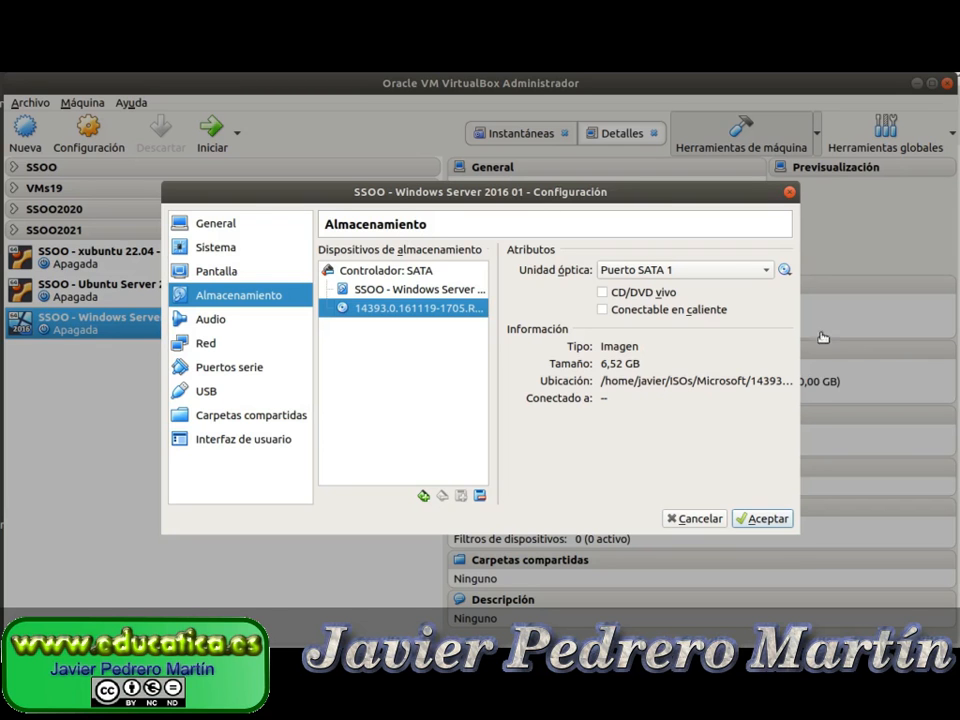
click(775, 518)
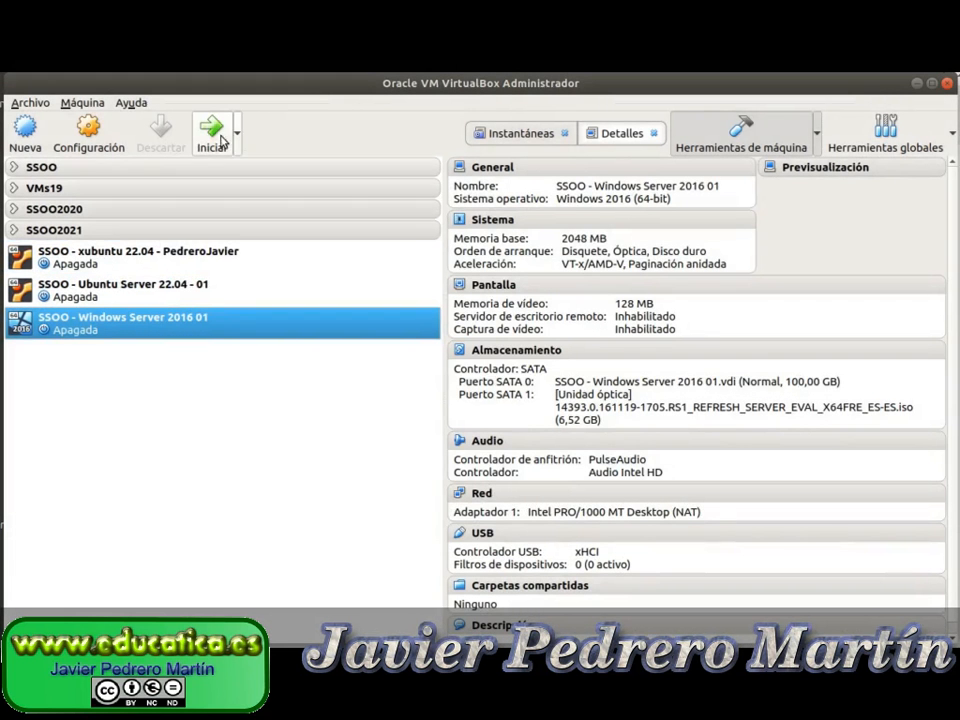
Start the Windows Server 2016 virtual machine and dismiss the keyboard capture and mouse integration notices
click(212, 132)
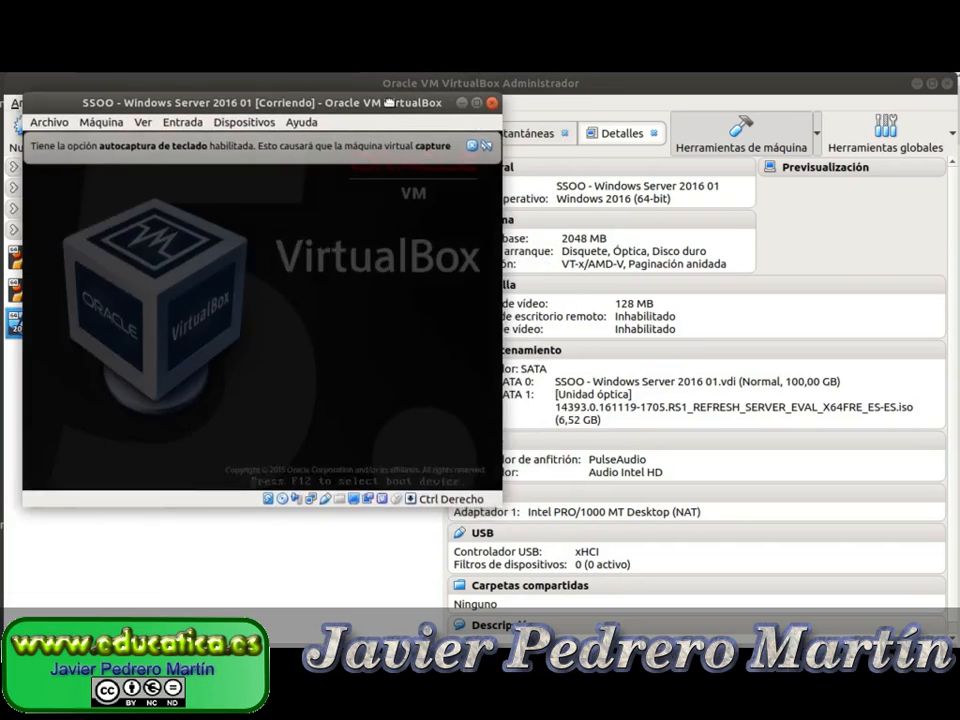
drag(388, 102, 378, 86)
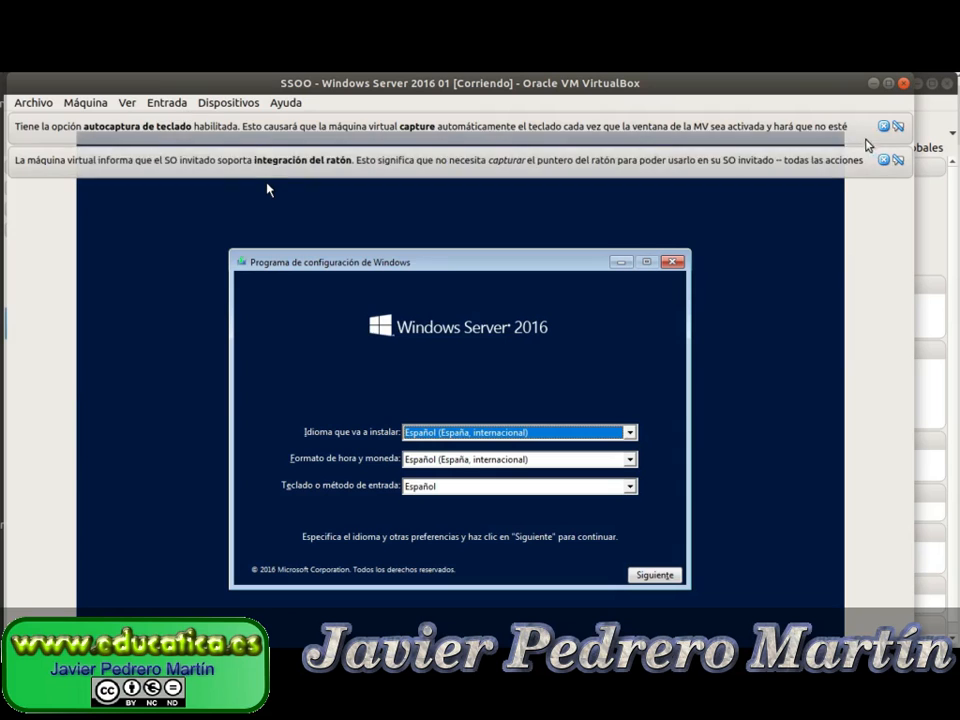
click(882, 126)
click(882, 126)
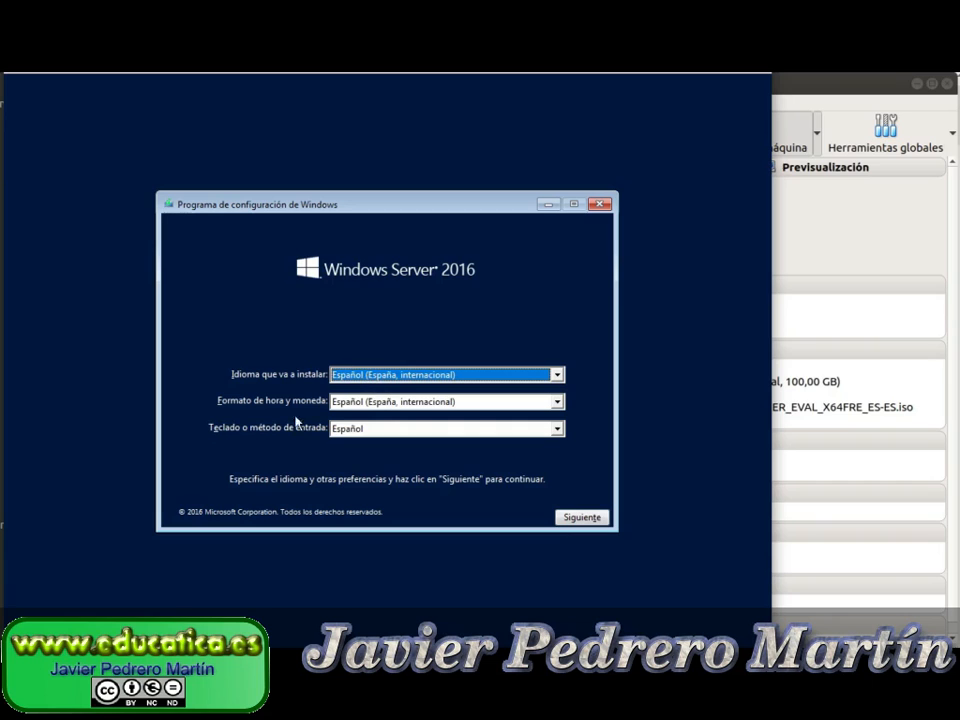
Start the installation with the Spanish language settings and select Windows Server 2016 Standard Evaluation with the desktop experience
click(574, 517)
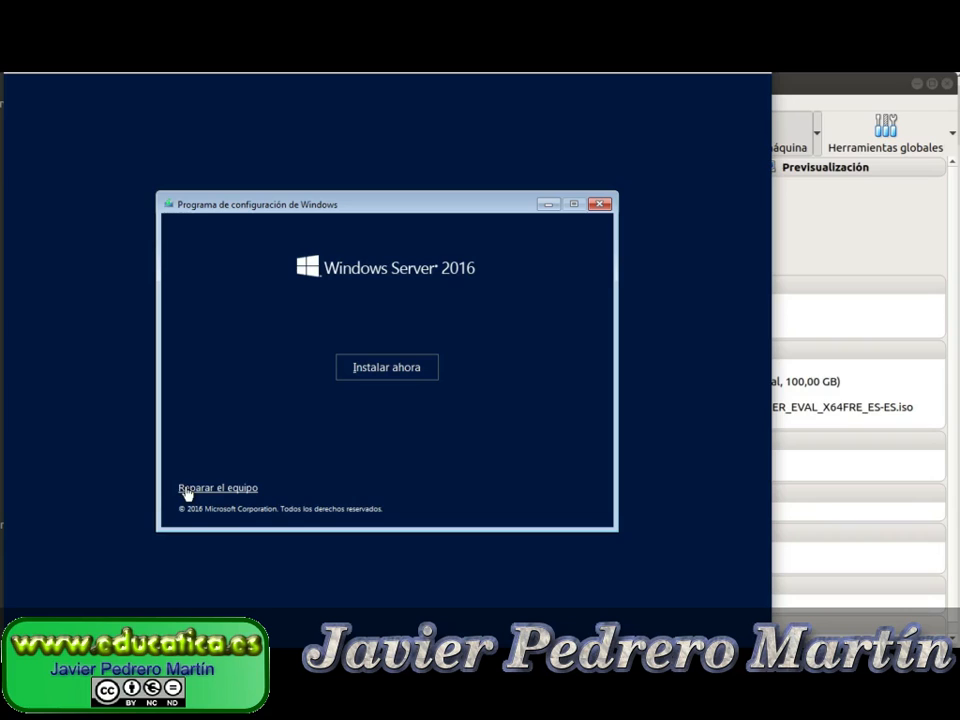
click(396, 374)
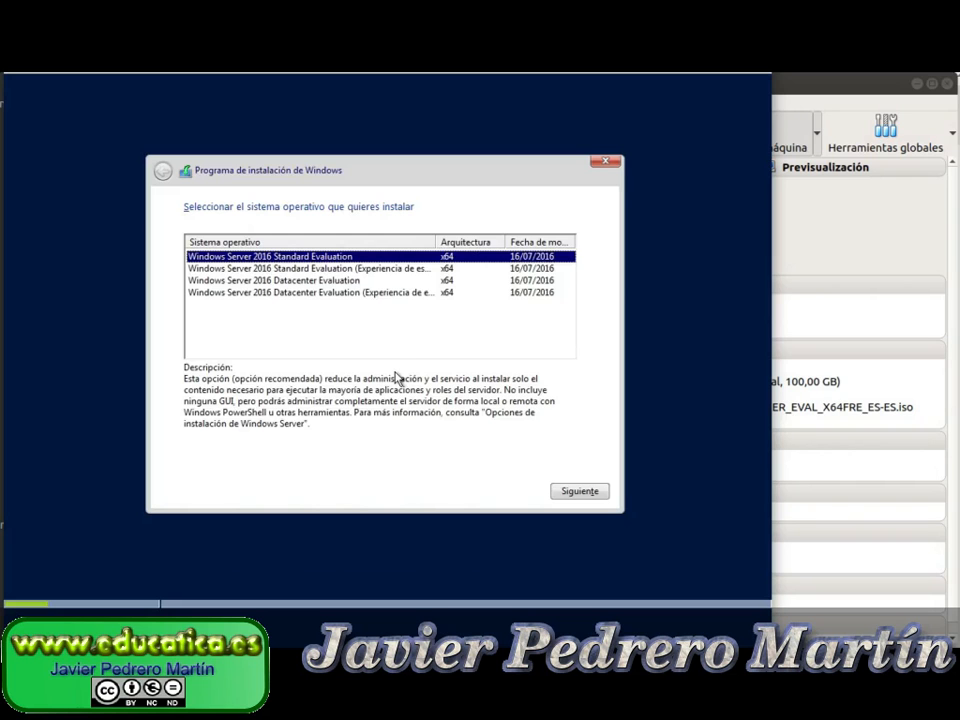
click(334, 270)
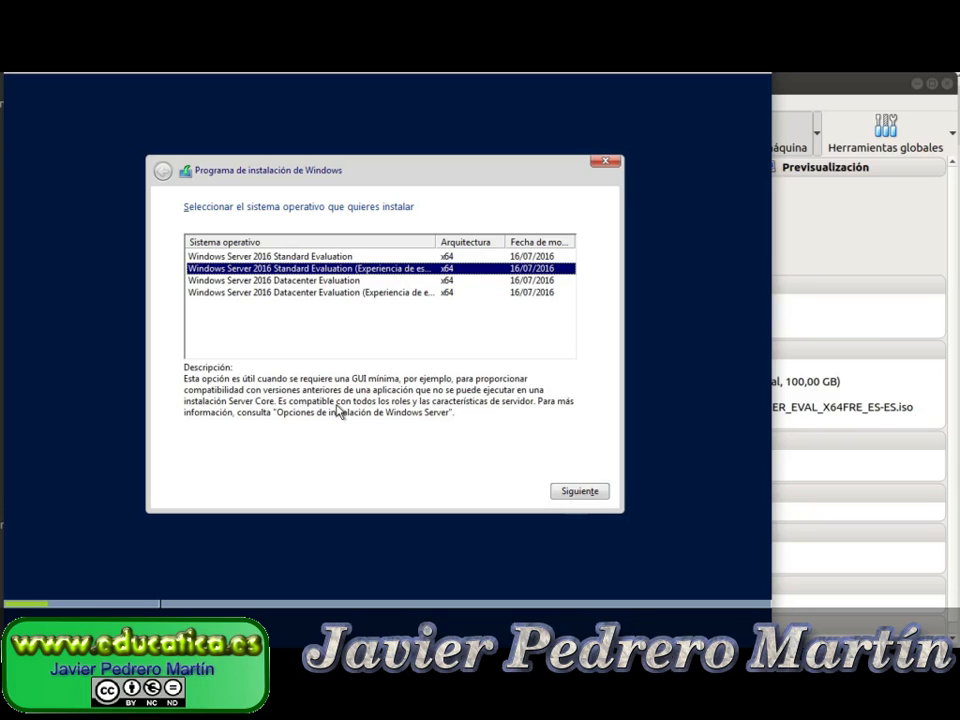
click(351, 258)
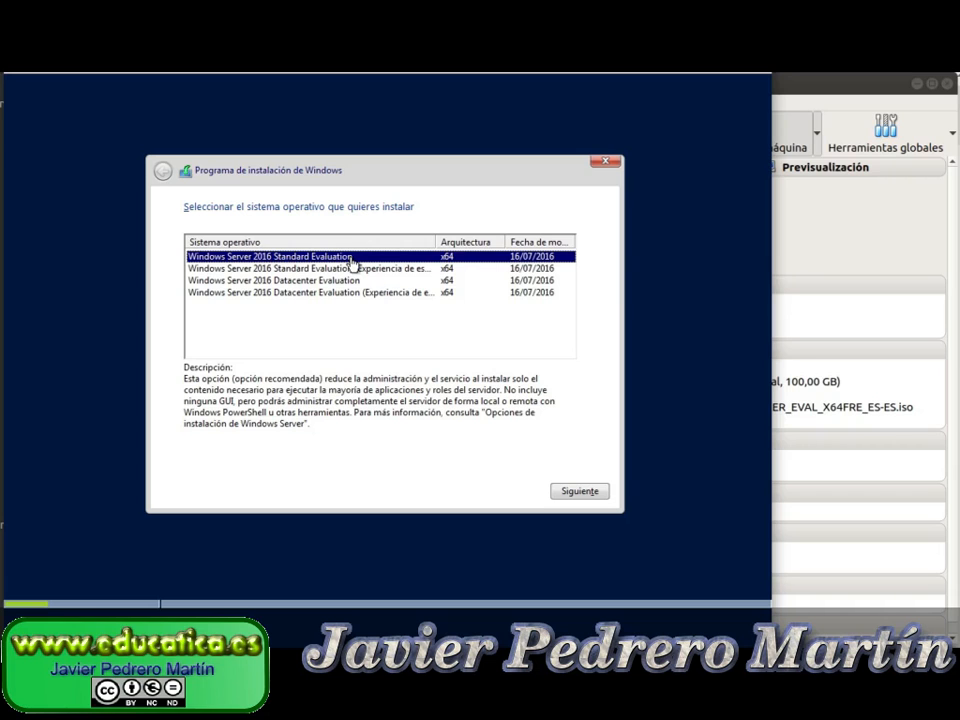
click(358, 269)
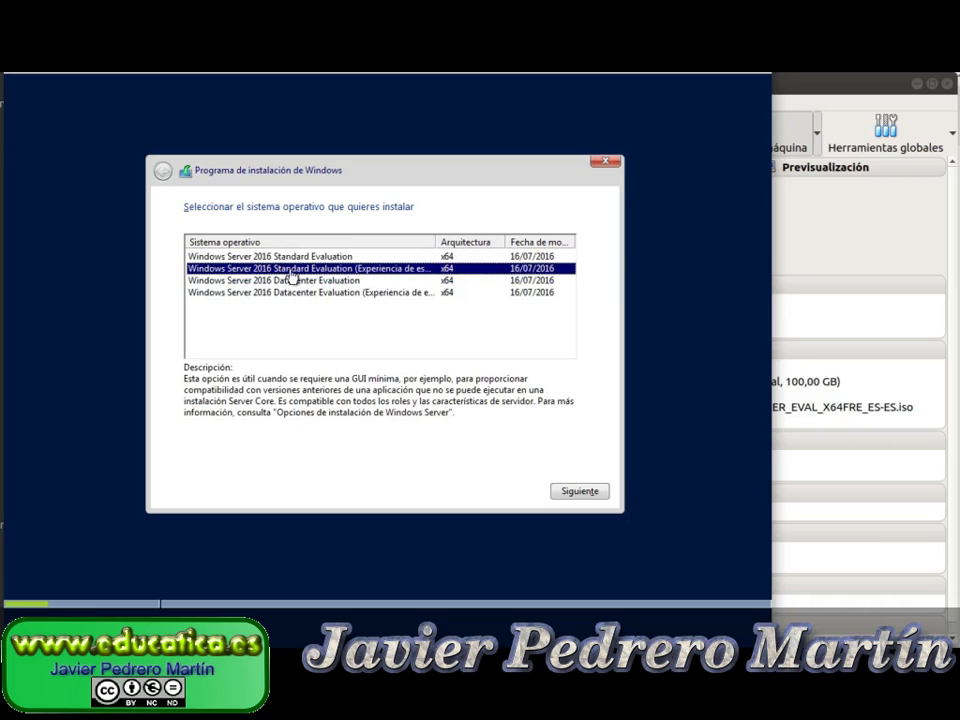
click(590, 493)
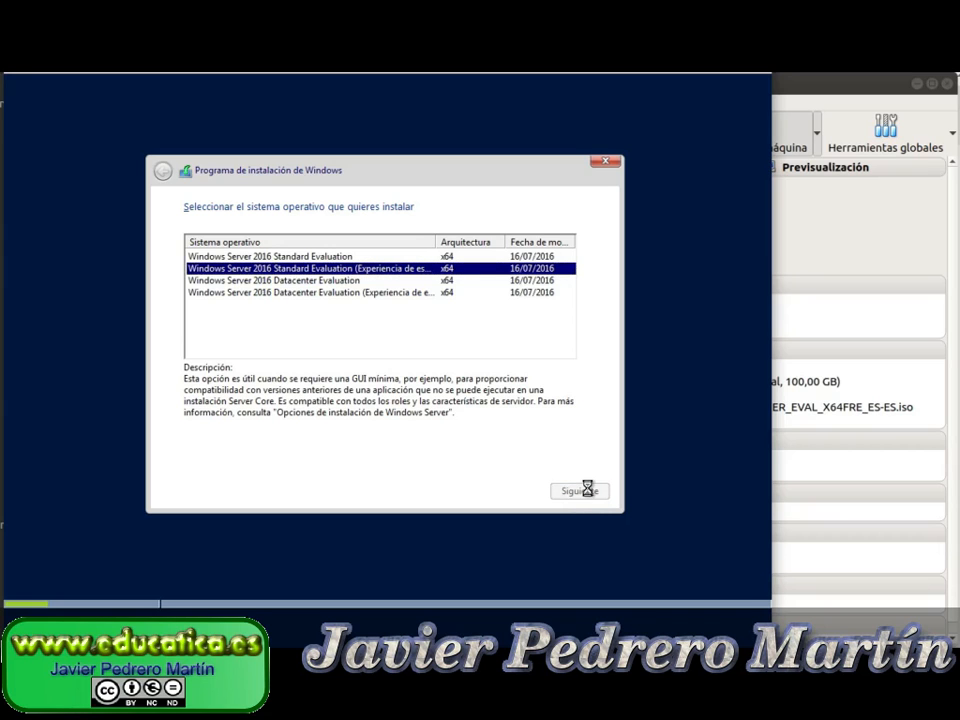
Accept the license terms and choose the custom installation that installs only Windows
click(188, 456)
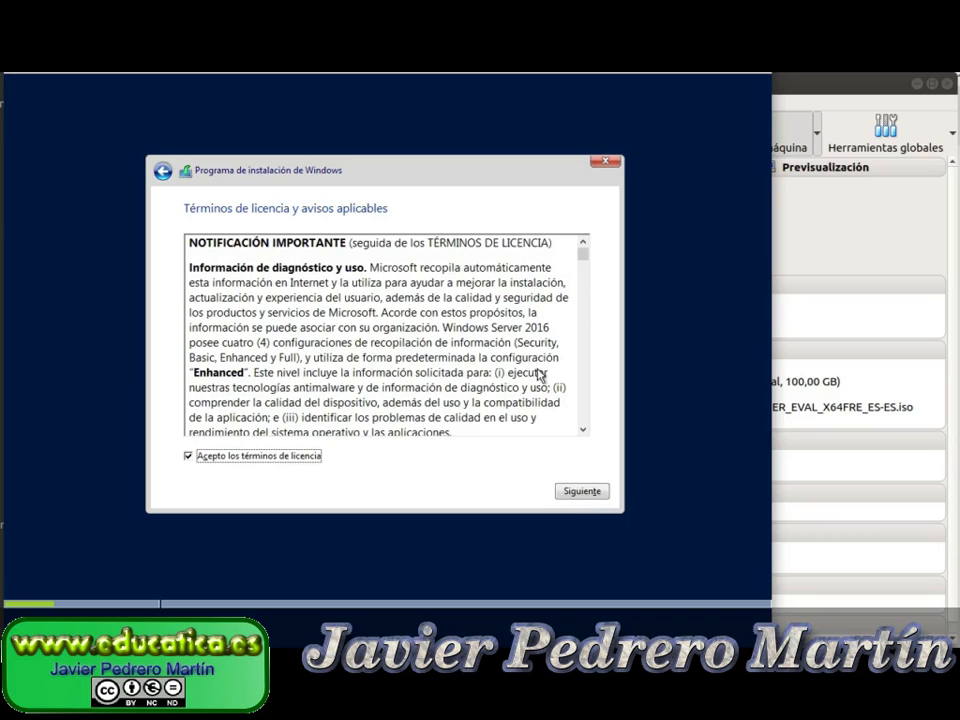
drag(583, 253, 553, 444)
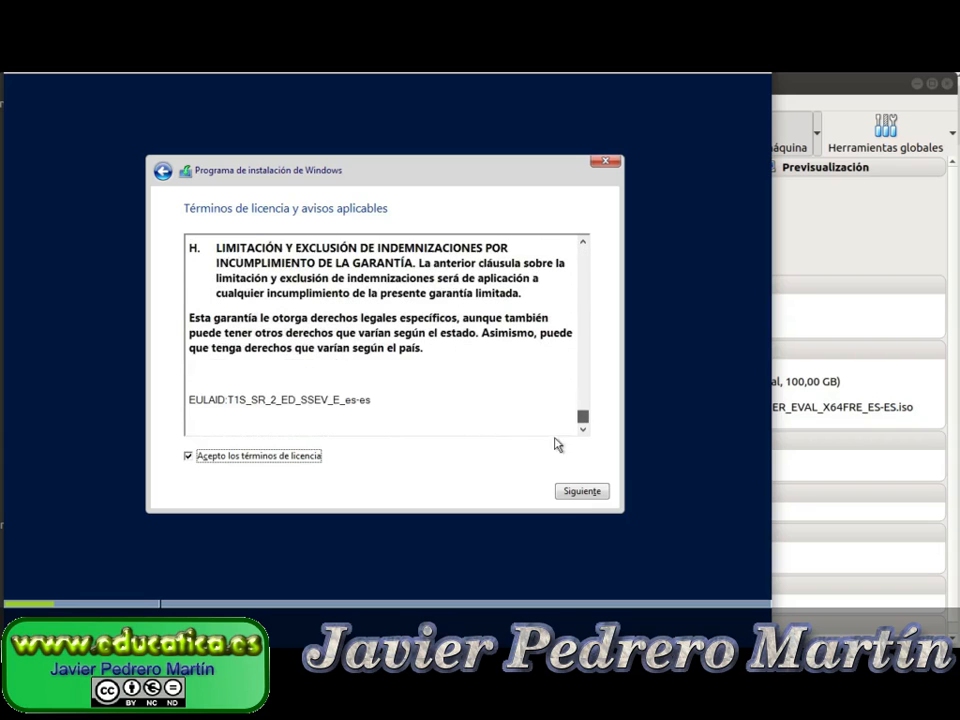
click(588, 494)
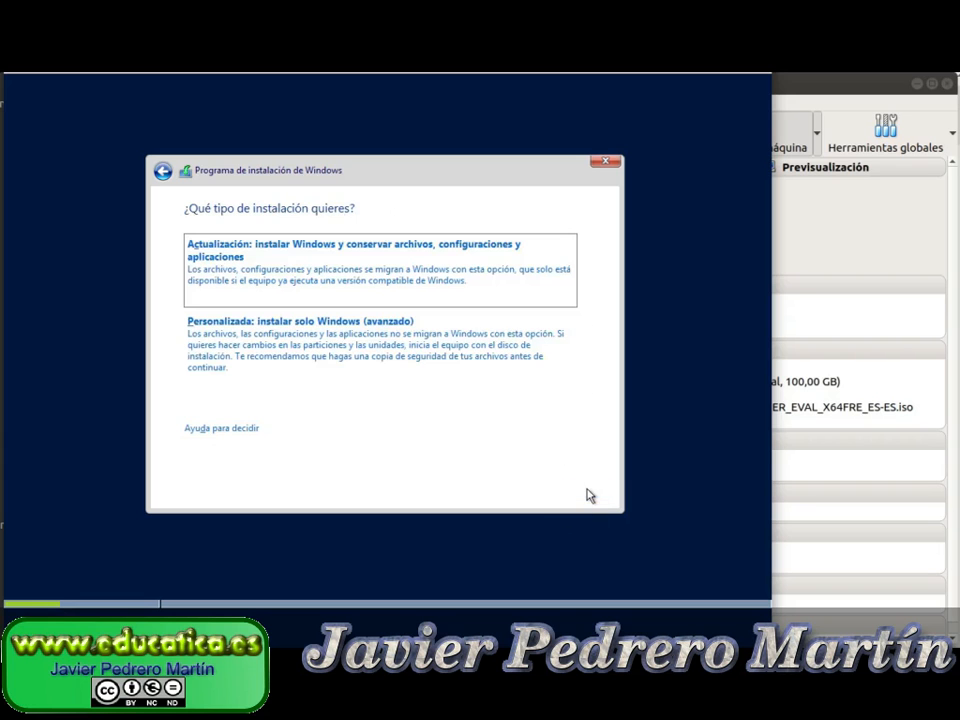
click(317, 347)
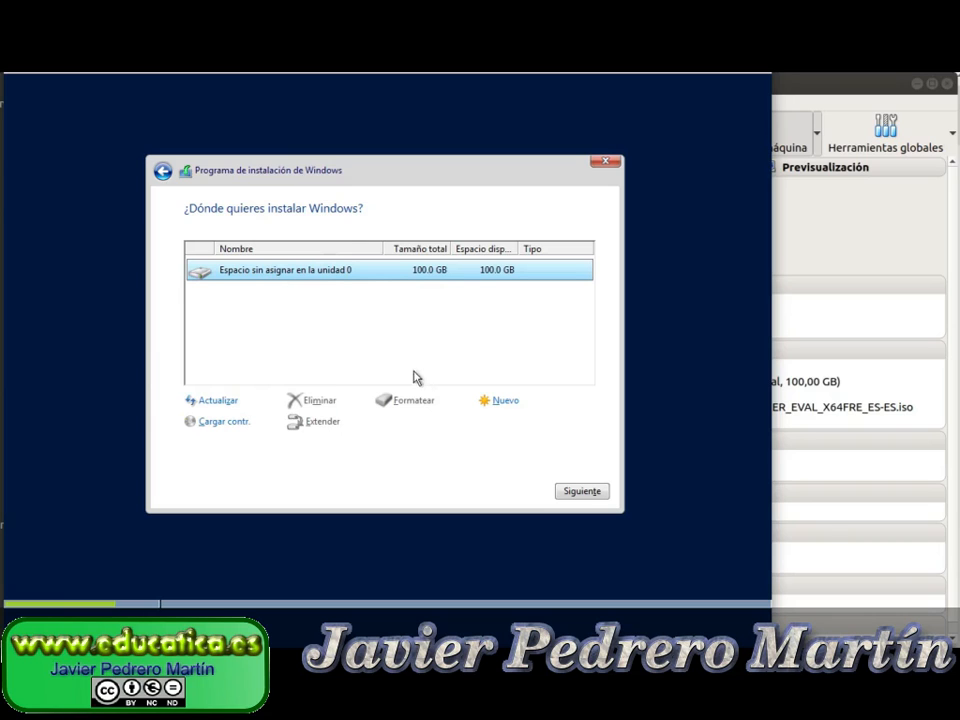
Create a 40000 MB partition in the unallocated space of drive 0, accepting the additional system partitions
click(506, 403)
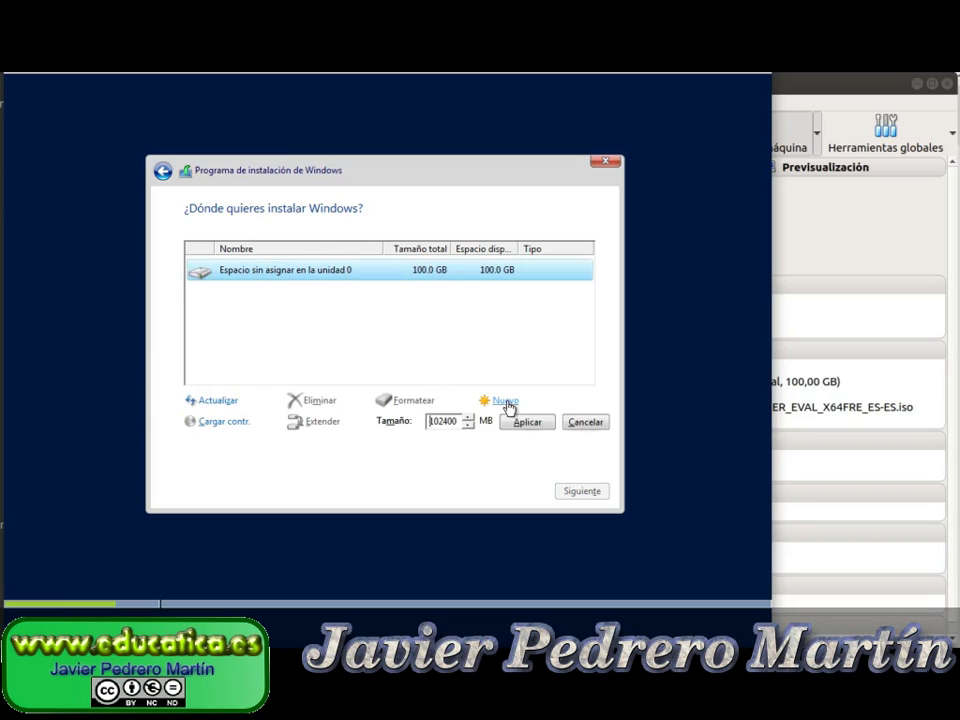
double_click(443, 422)
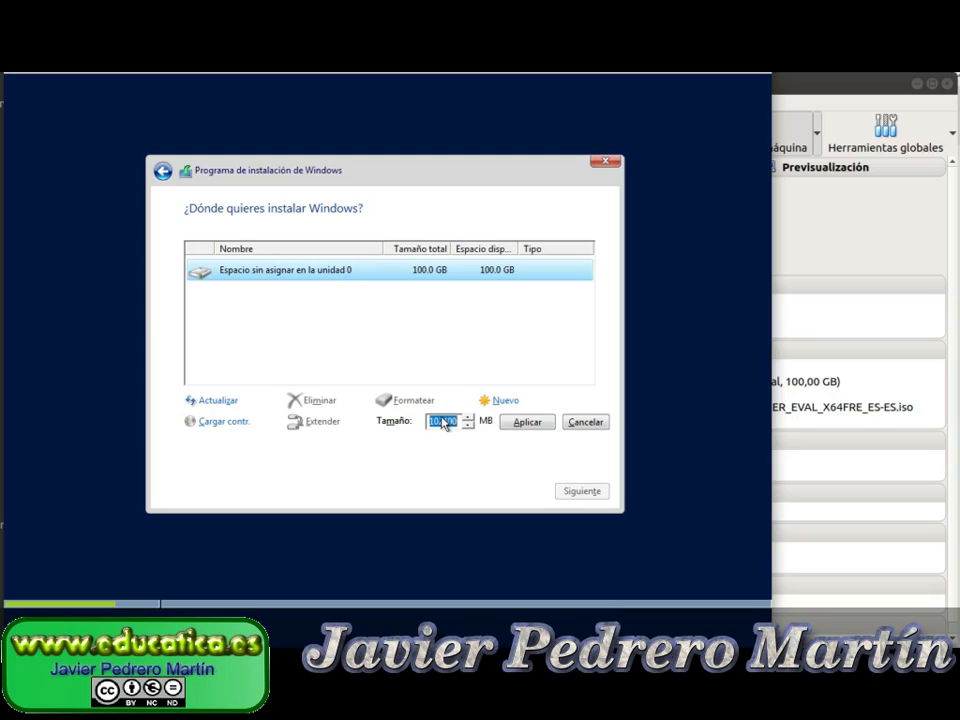
text(40000)
click(527, 423)
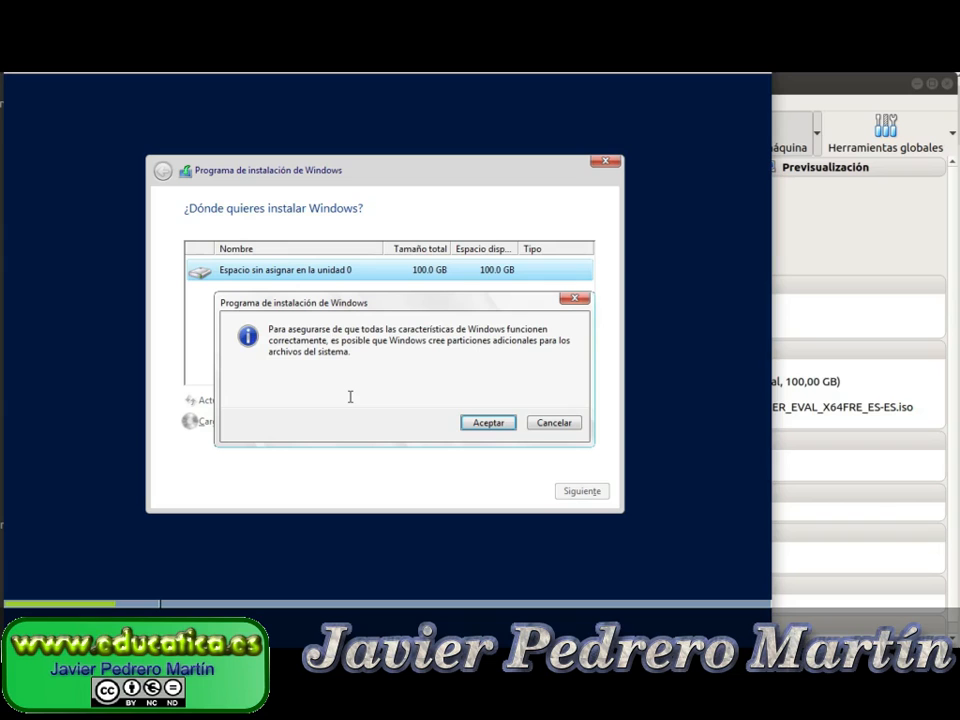
click(479, 423)
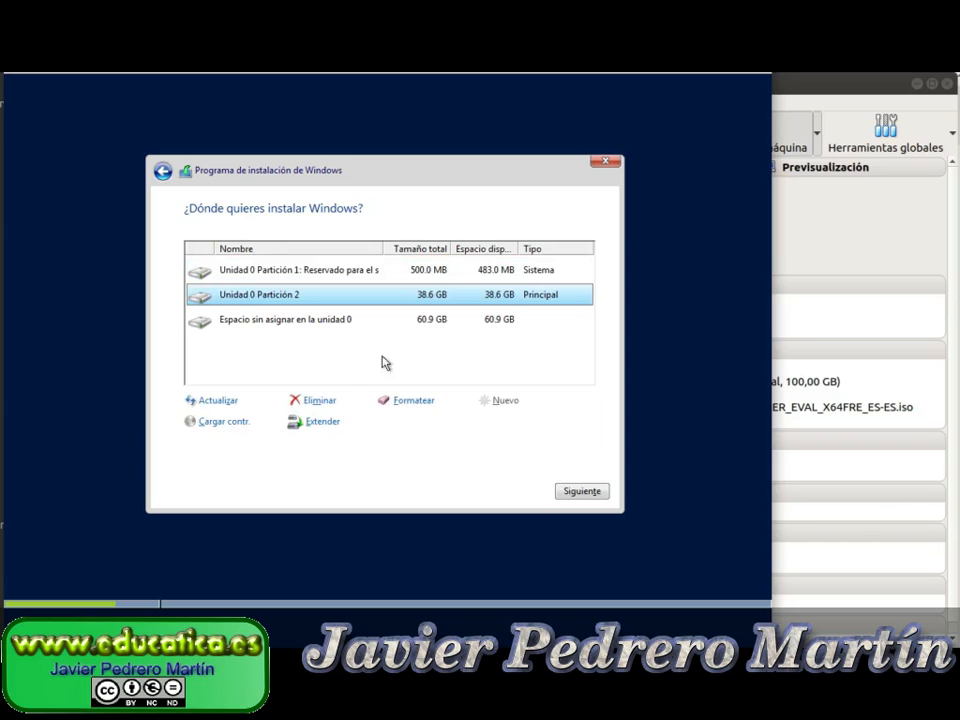
Install Windows on partition 2 of drive 0 and dismiss the mouse integration notice after the restart
click(302, 276)
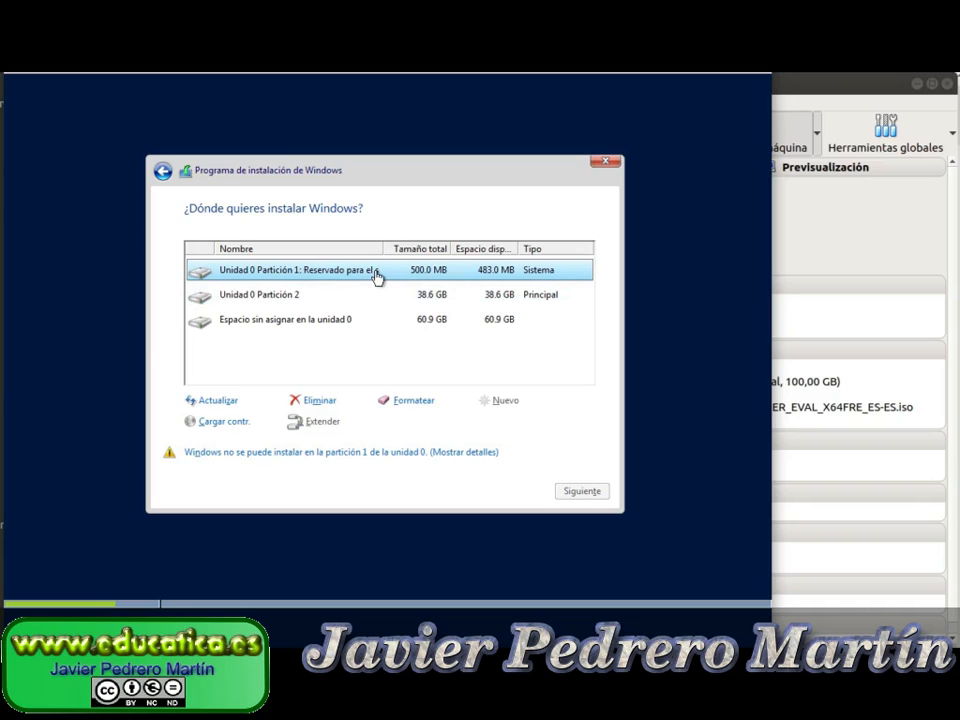
click(361, 299)
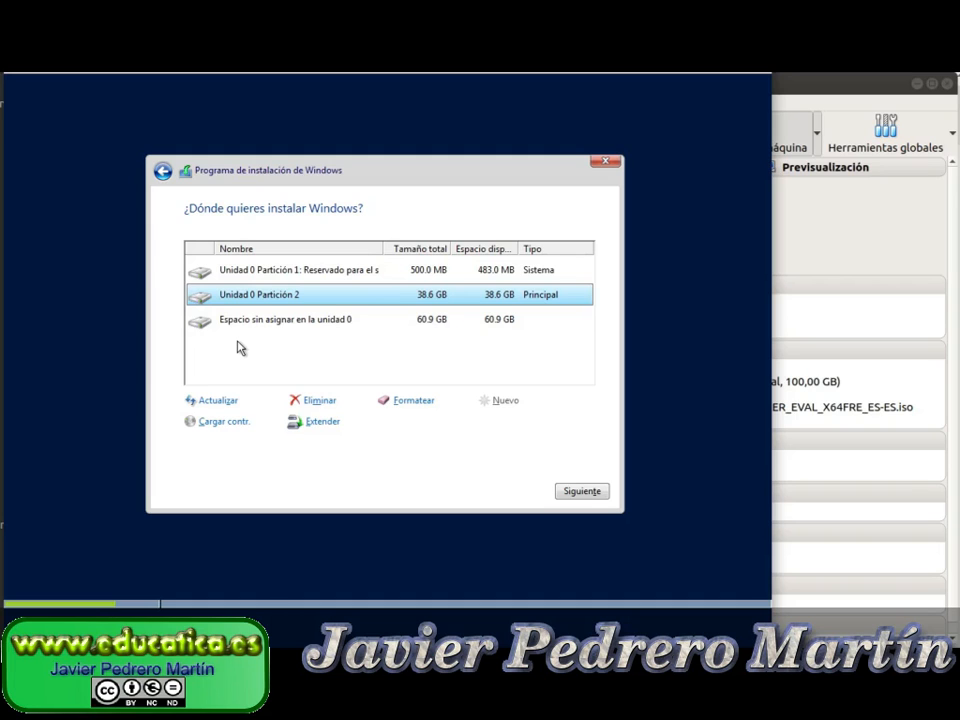
click(272, 322)
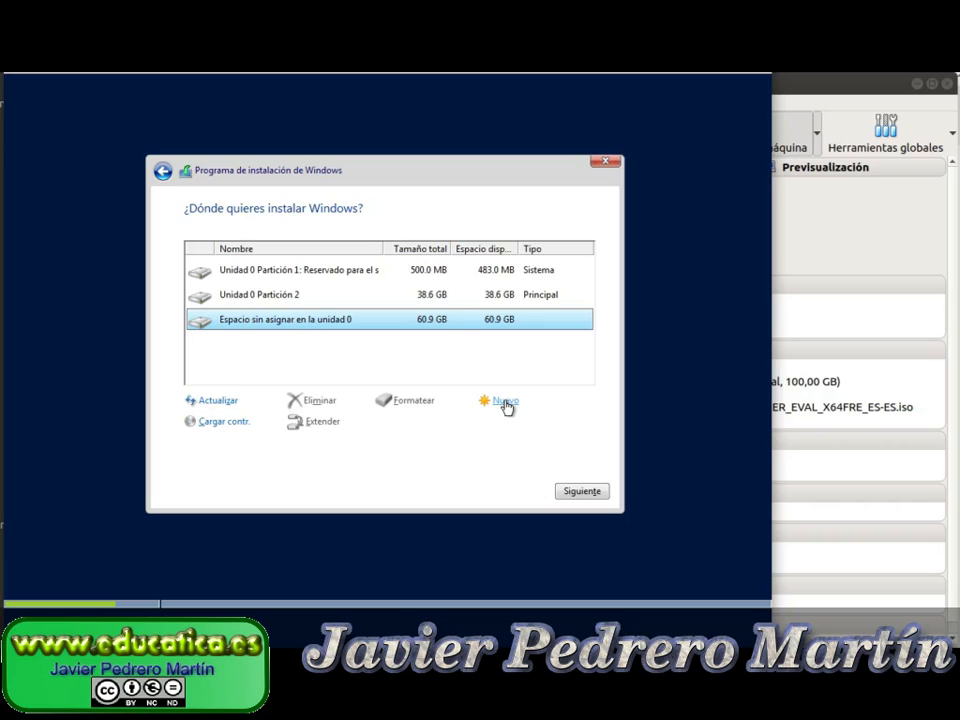
click(289, 309)
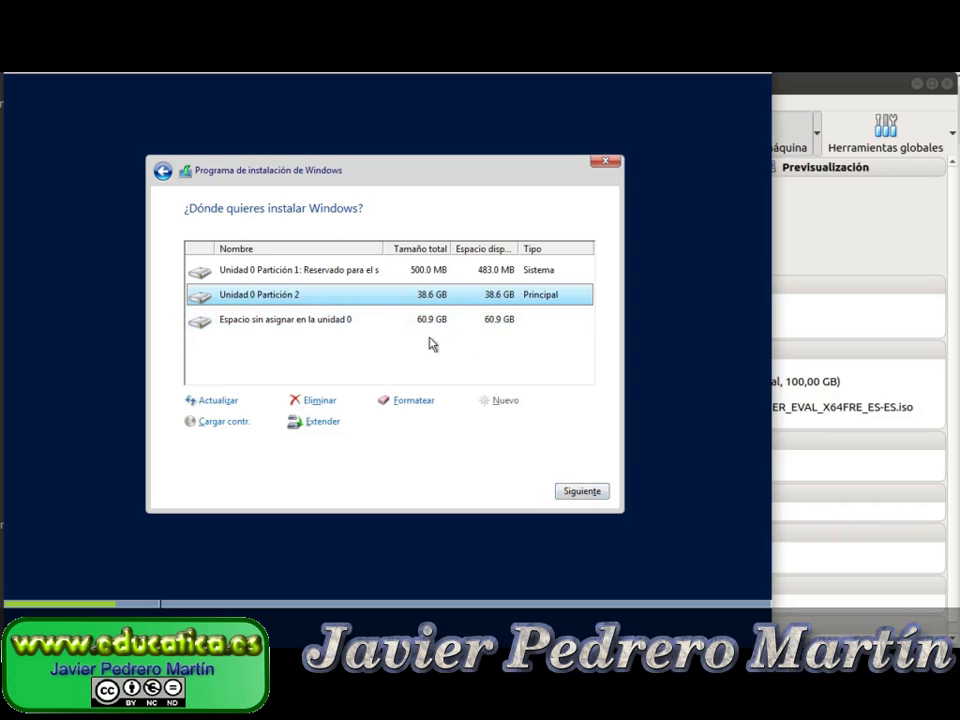
click(582, 492)
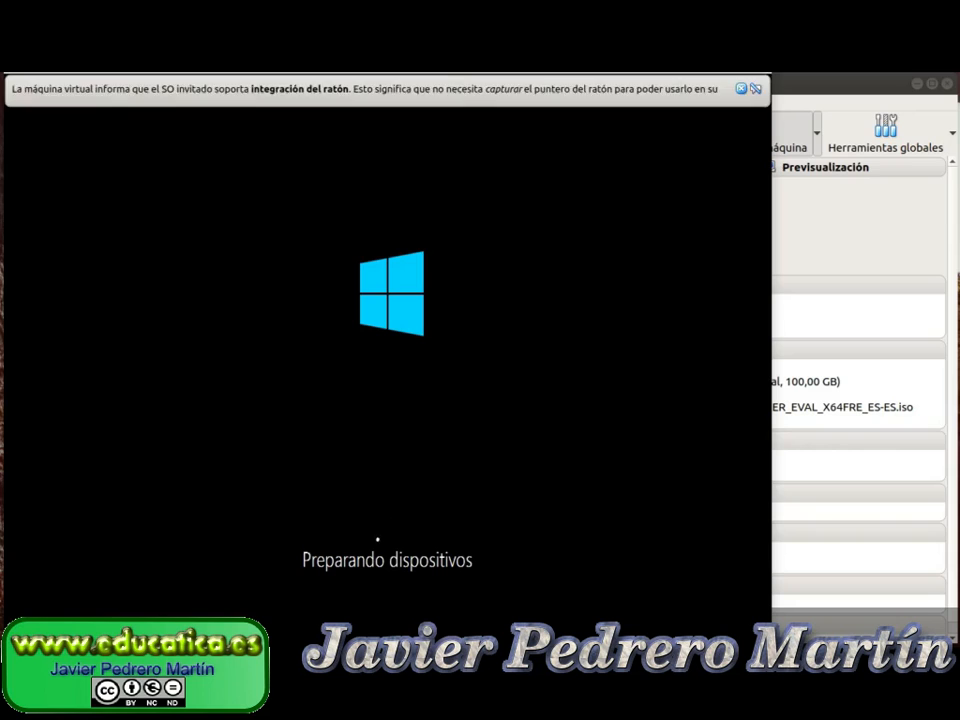
click(755, 88)
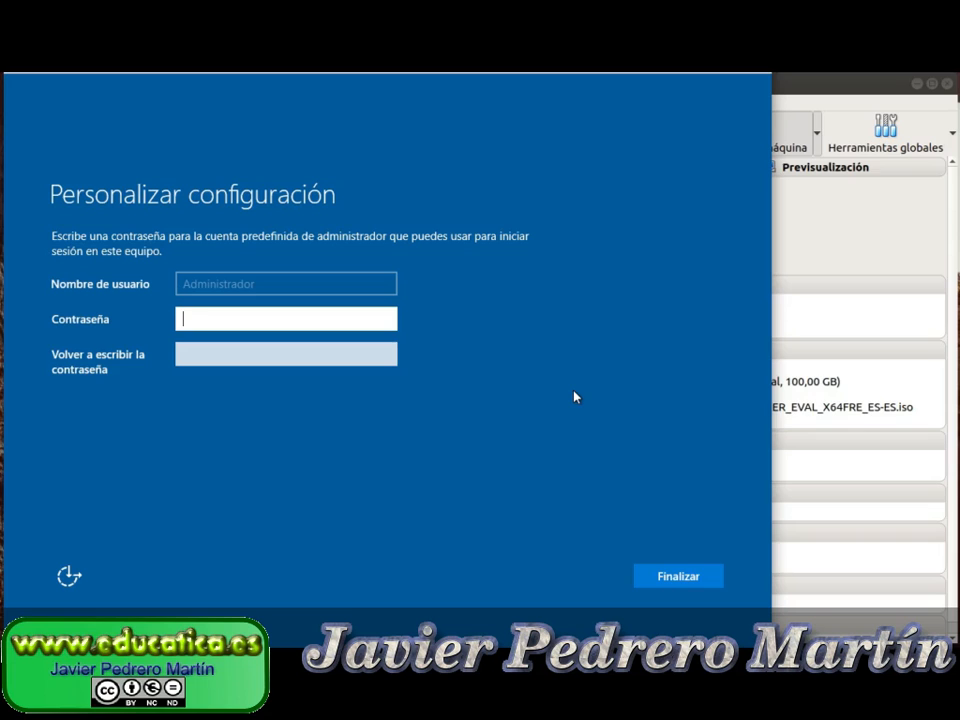
Set and confirm the password of the built-in Administrador account, check it in readable form, and finish the setup
text(P•••••••••••)
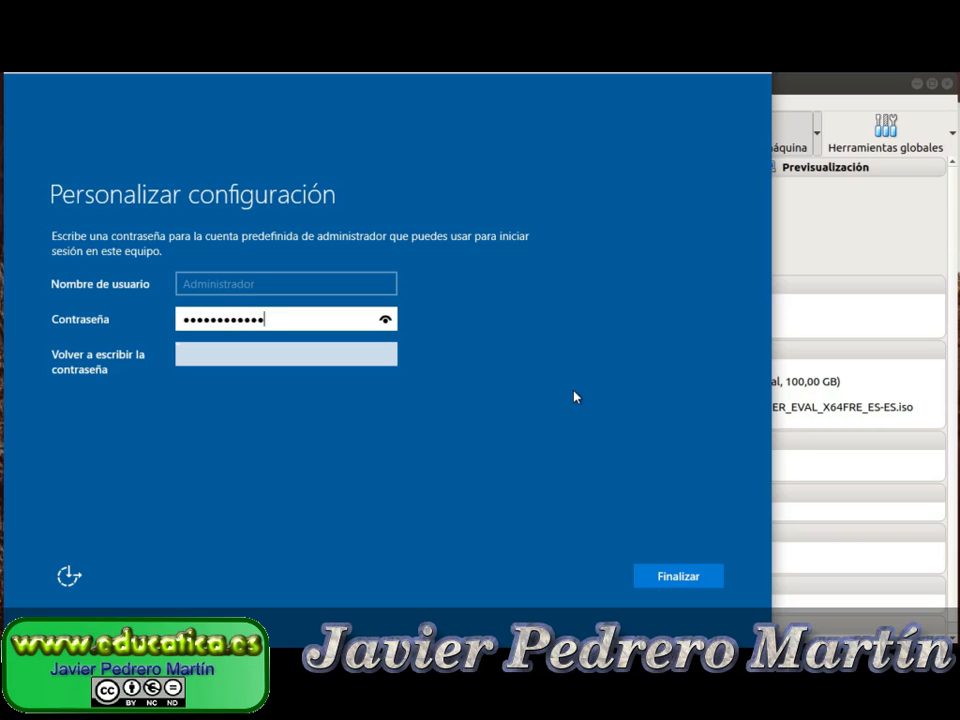
key(Tab)
text(••••••••••••)
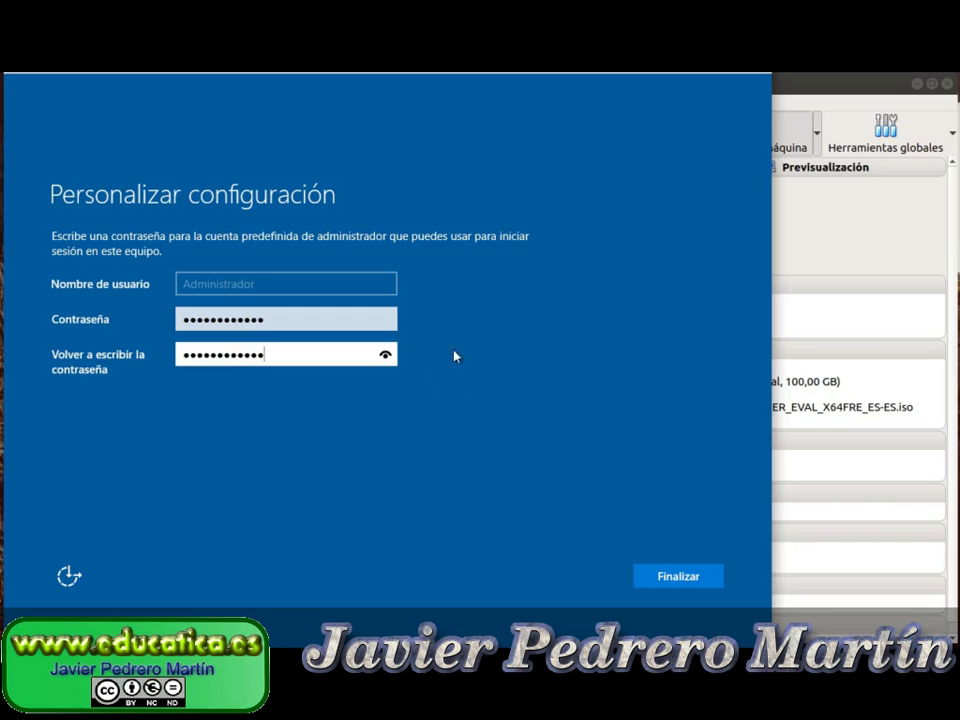
click(384, 357)
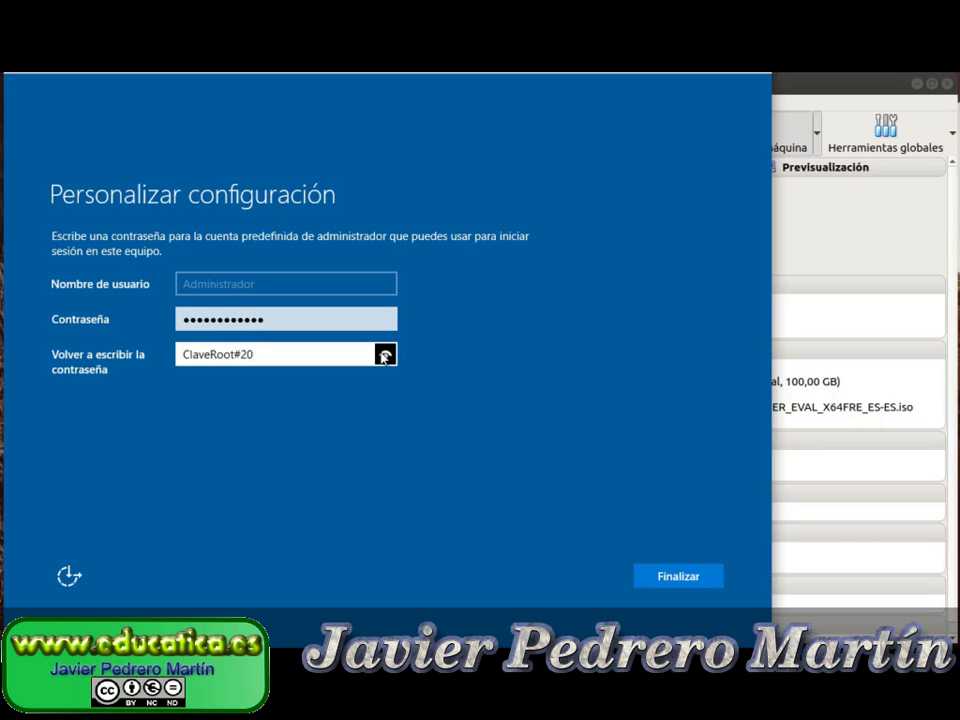
click(671, 581)
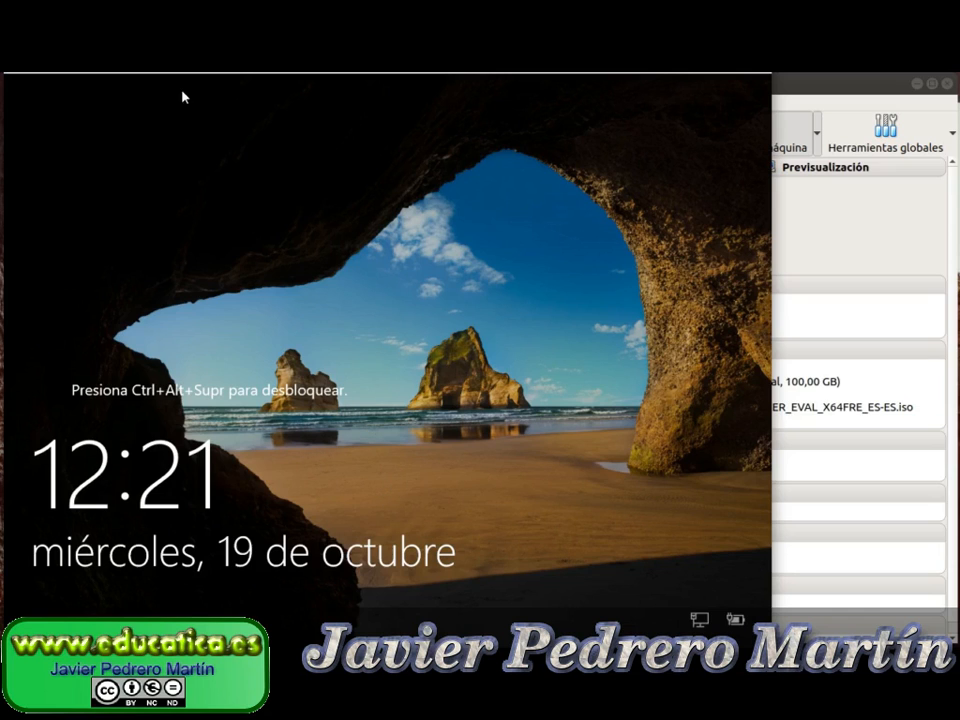
Unlock the server, sign in as Administrador with the account password, and allow other devices on the network to detect the PC
click(177, 63)
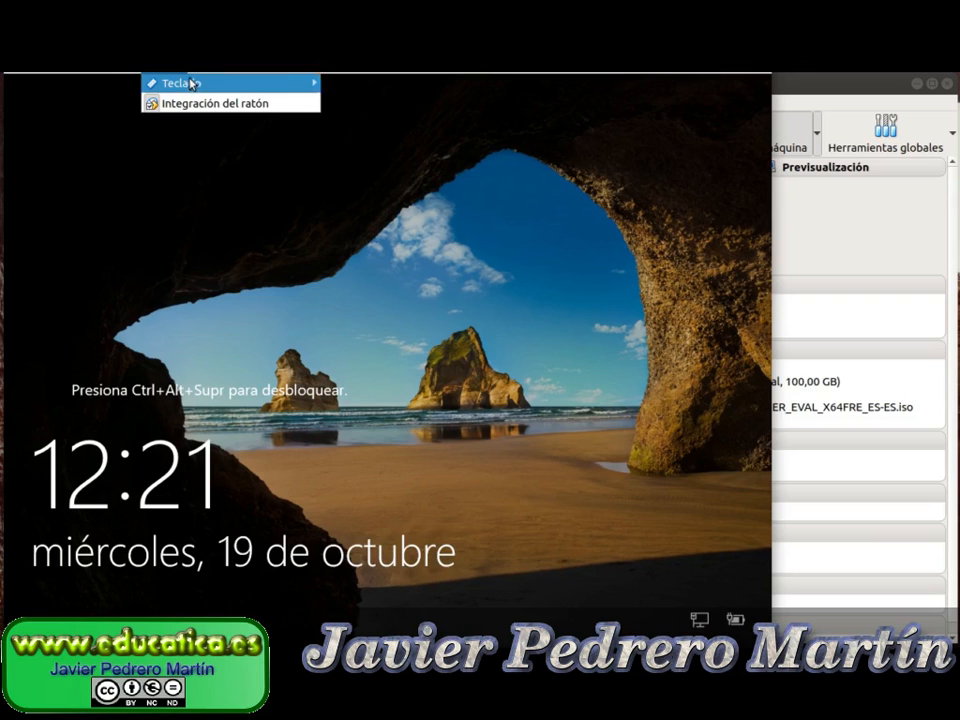
mouse_move(191, 84)
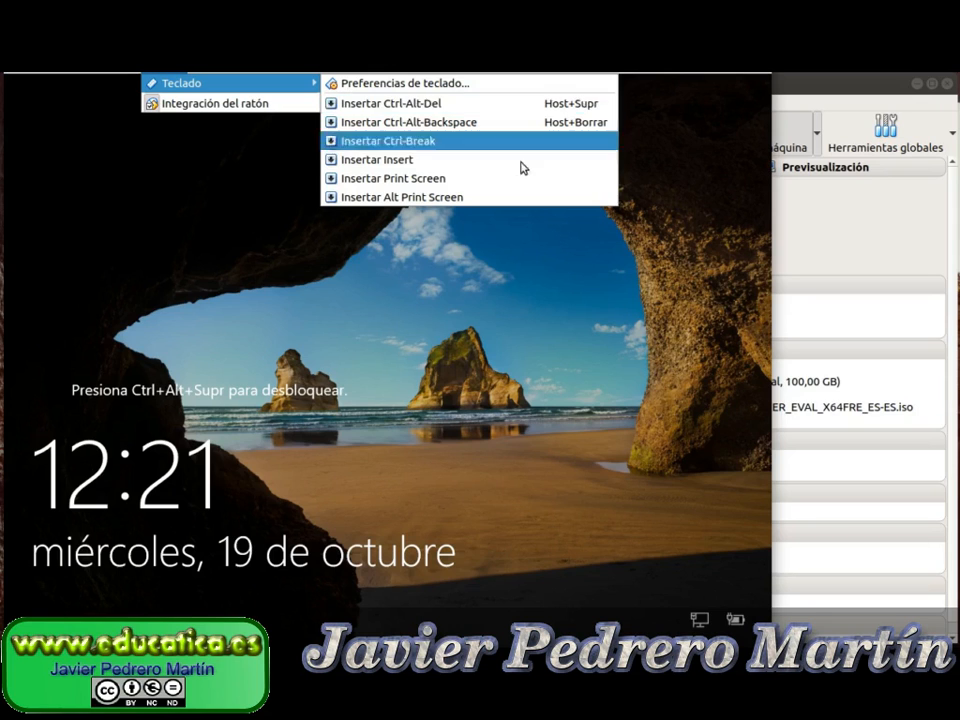
click(180, 80)
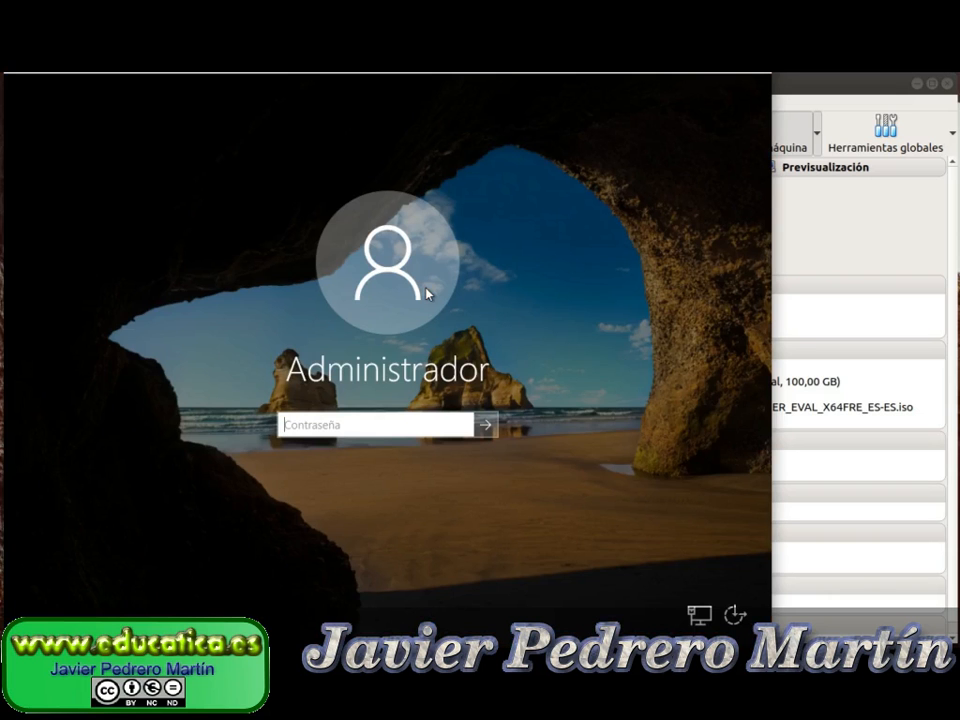
text(•••••••••••)
key(Return)
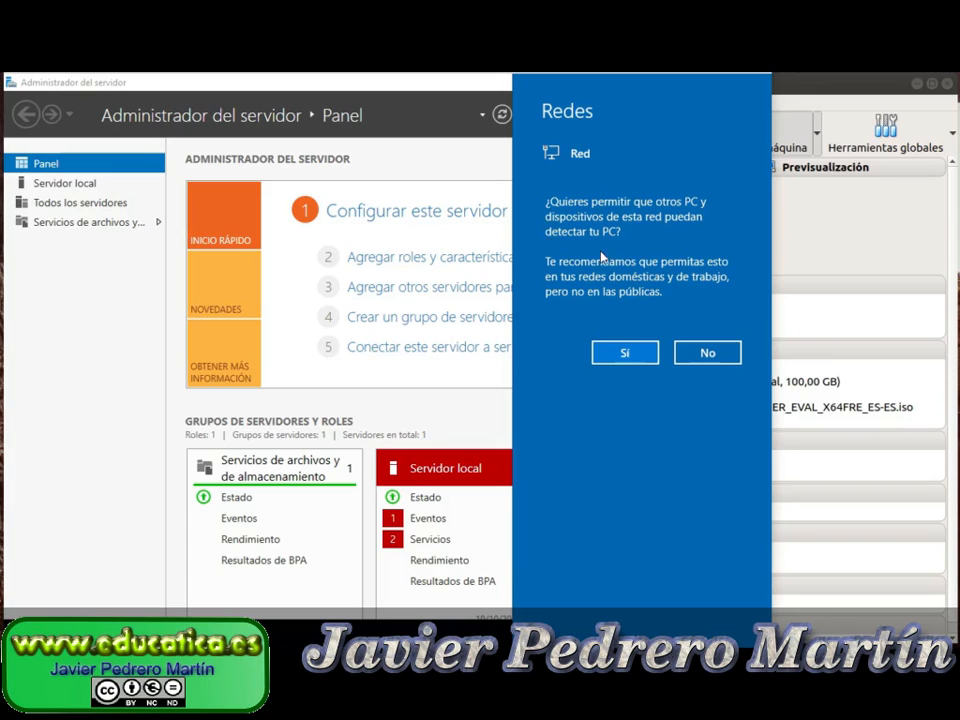
click(622, 354)
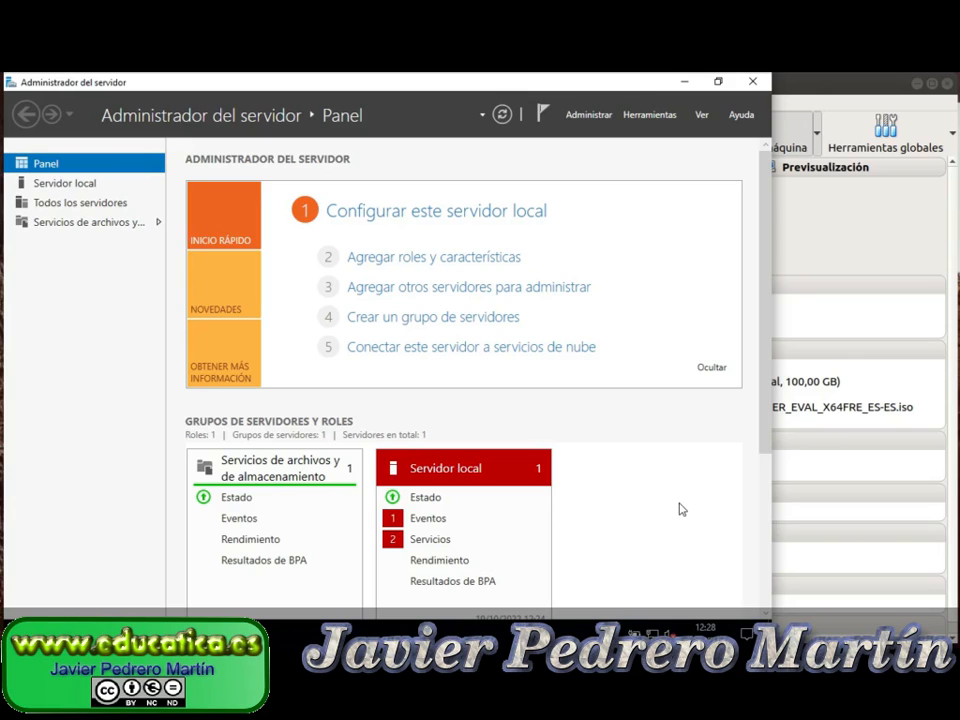
Examine the drives under Este equipo and the contents of Disco local (C:) in a maximized file explorer, and close it
key(super+e)
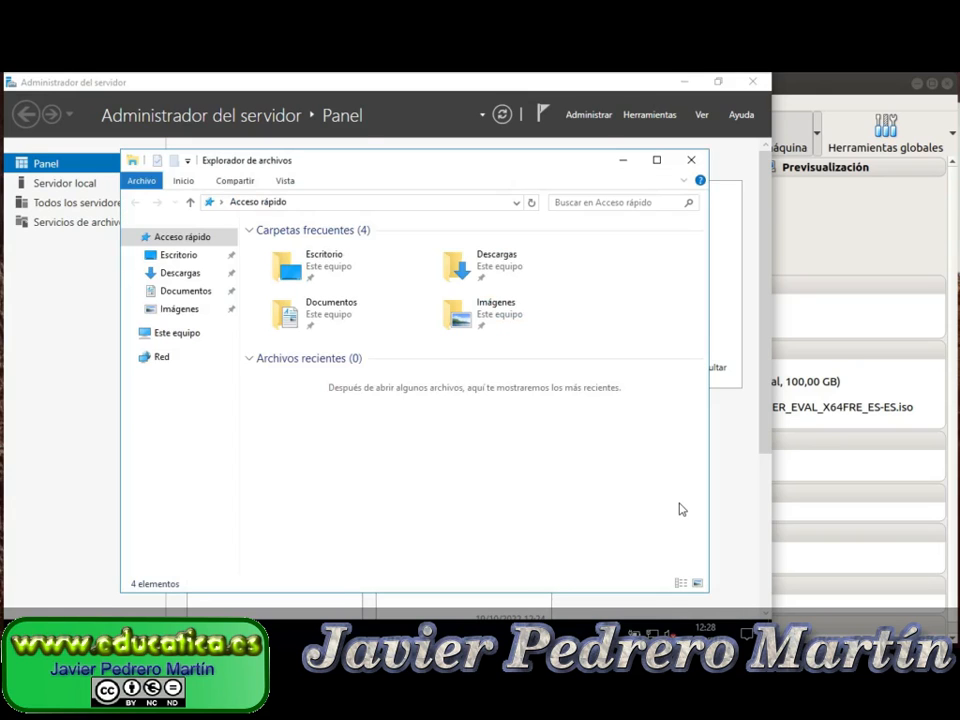
double_click(505, 164)
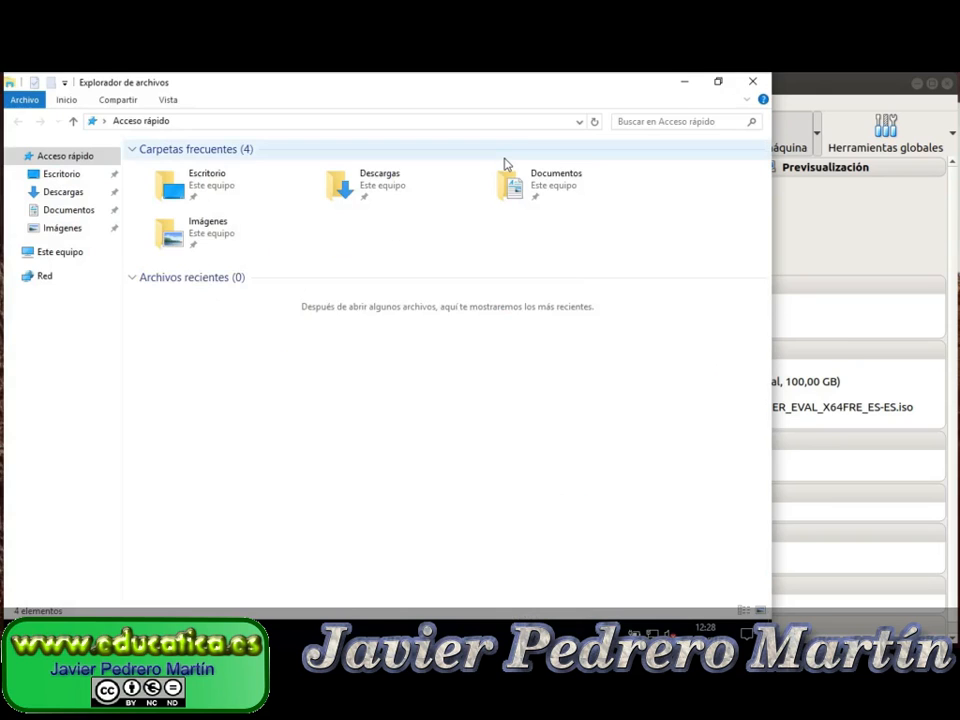
click(62, 253)
click(265, 302)
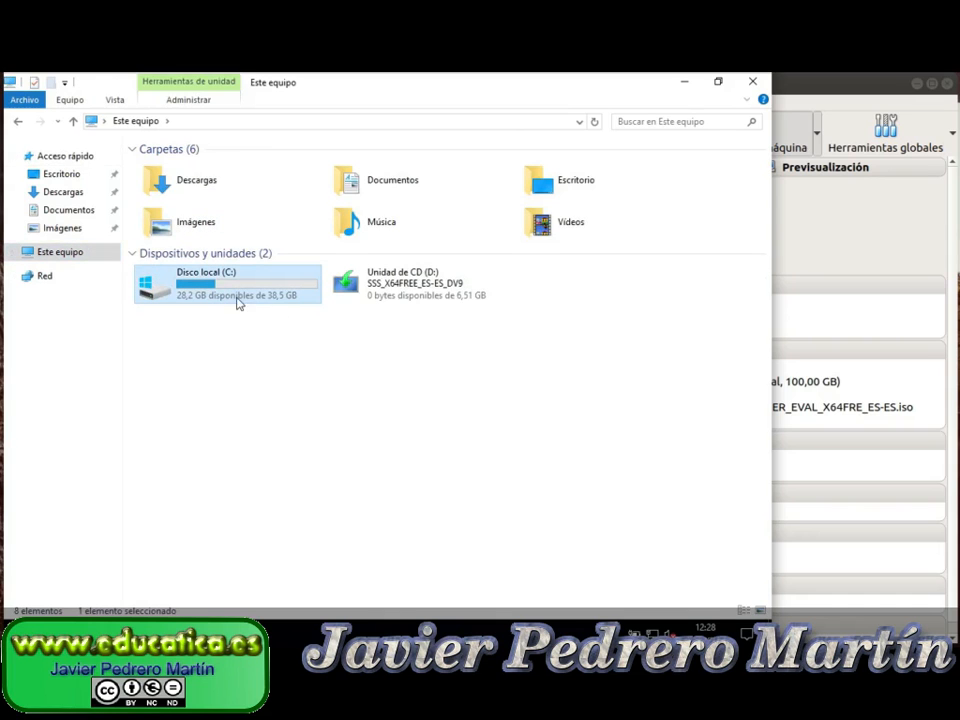
mouse_move(197, 283)
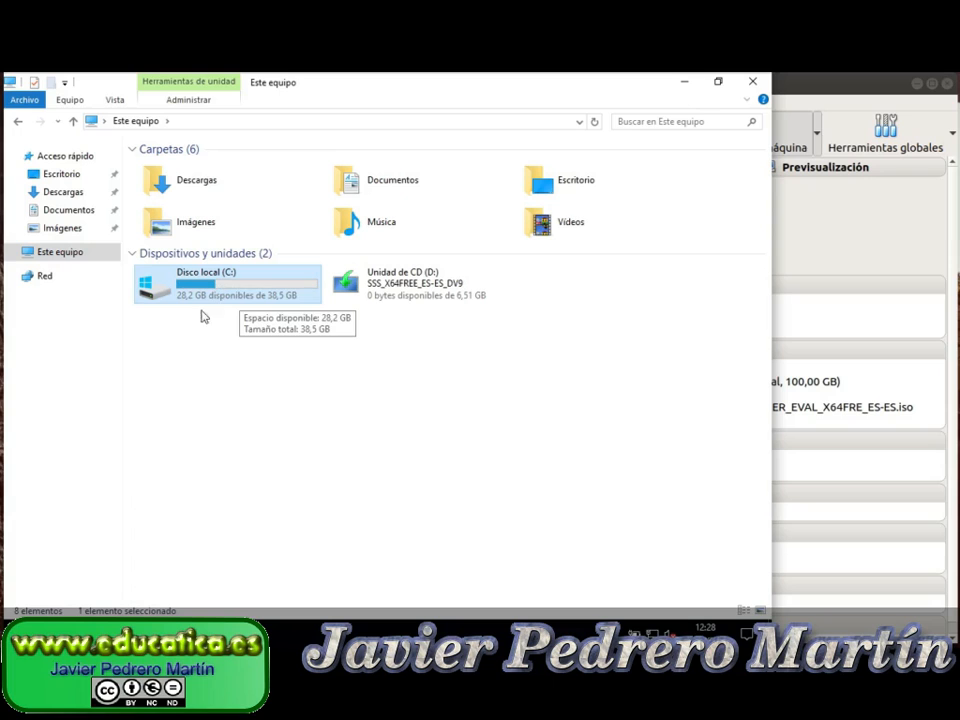
double_click(250, 273)
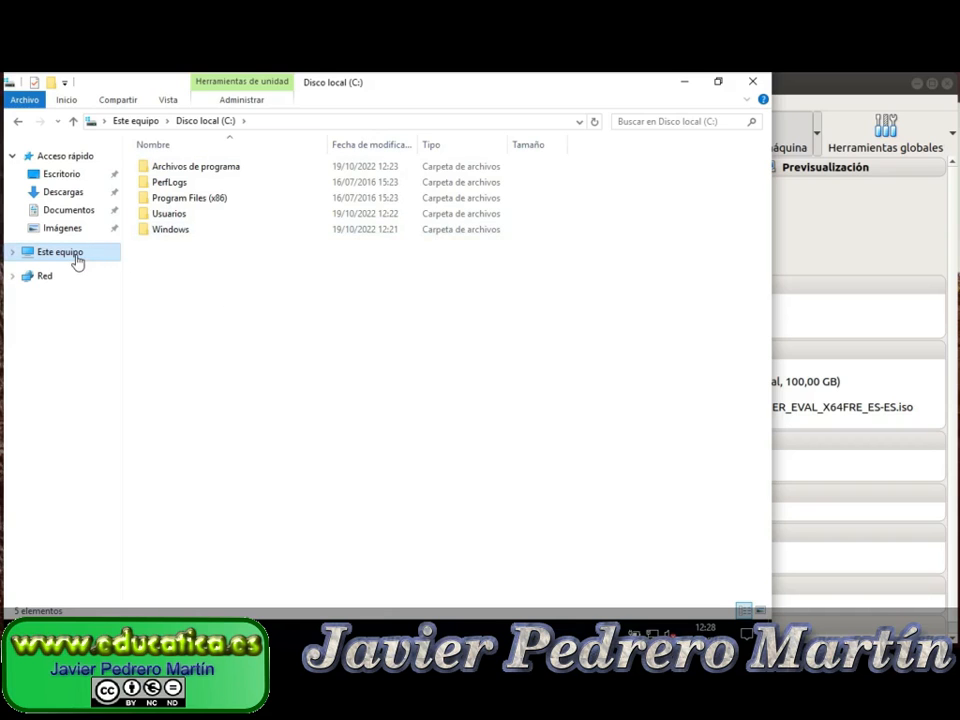
click(12, 252)
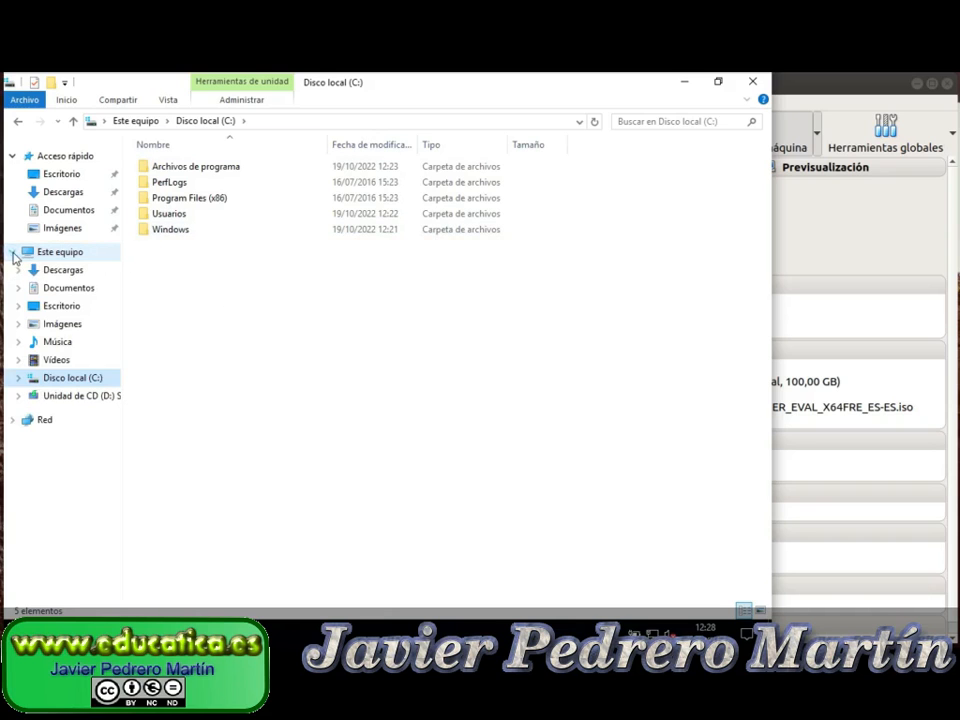
click(73, 258)
click(317, 381)
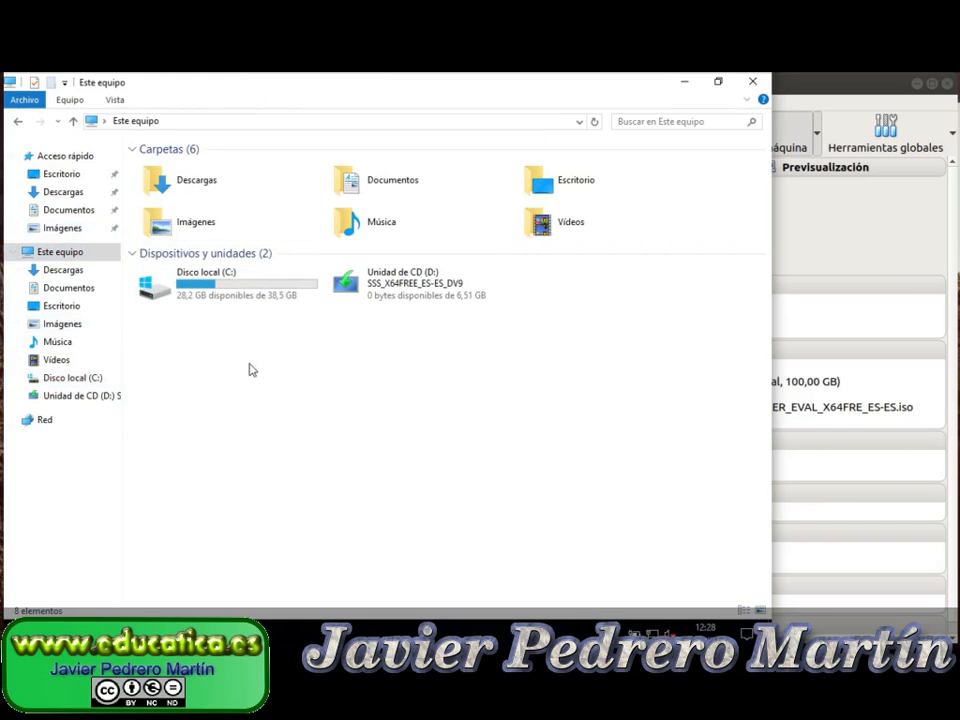
click(752, 81)
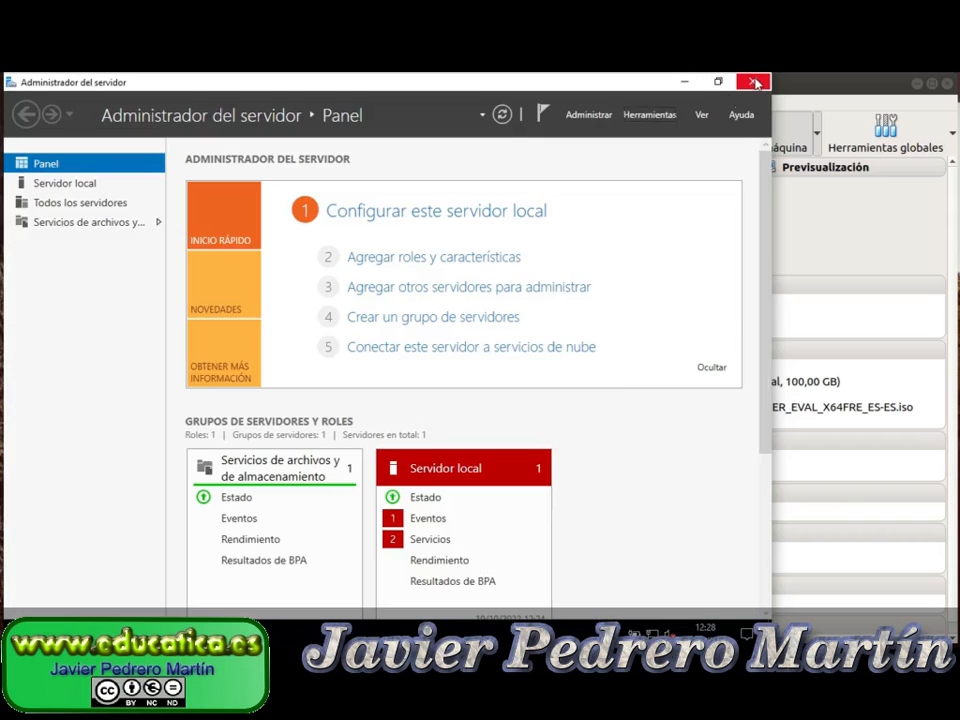
Open Administración de equipos from the server manager, maximize it, and show the disk management view
click(650, 115)
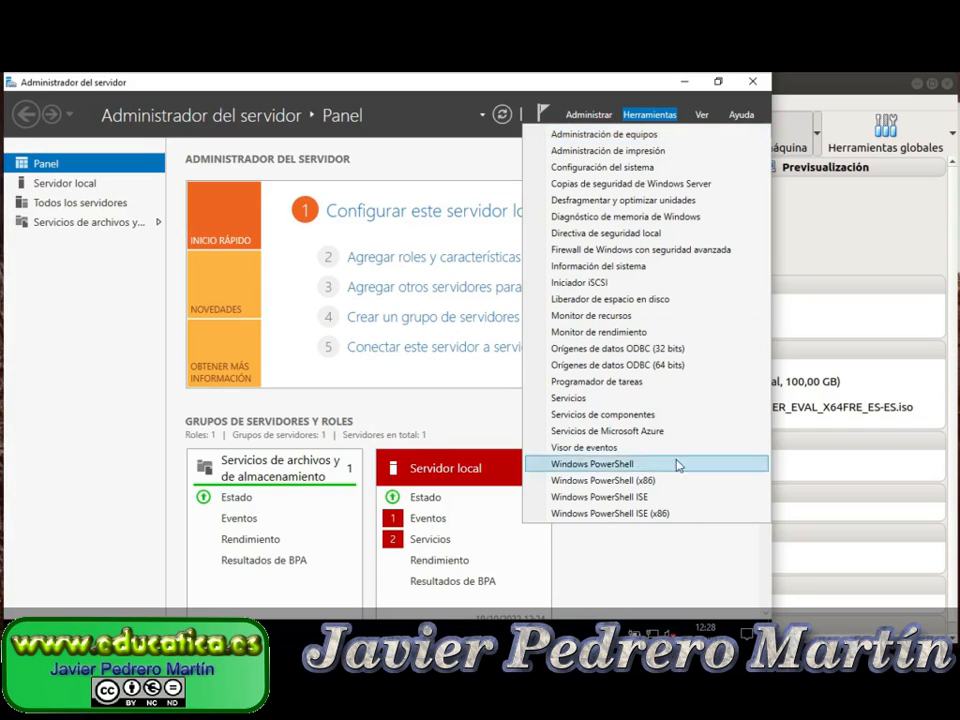
click(650, 136)
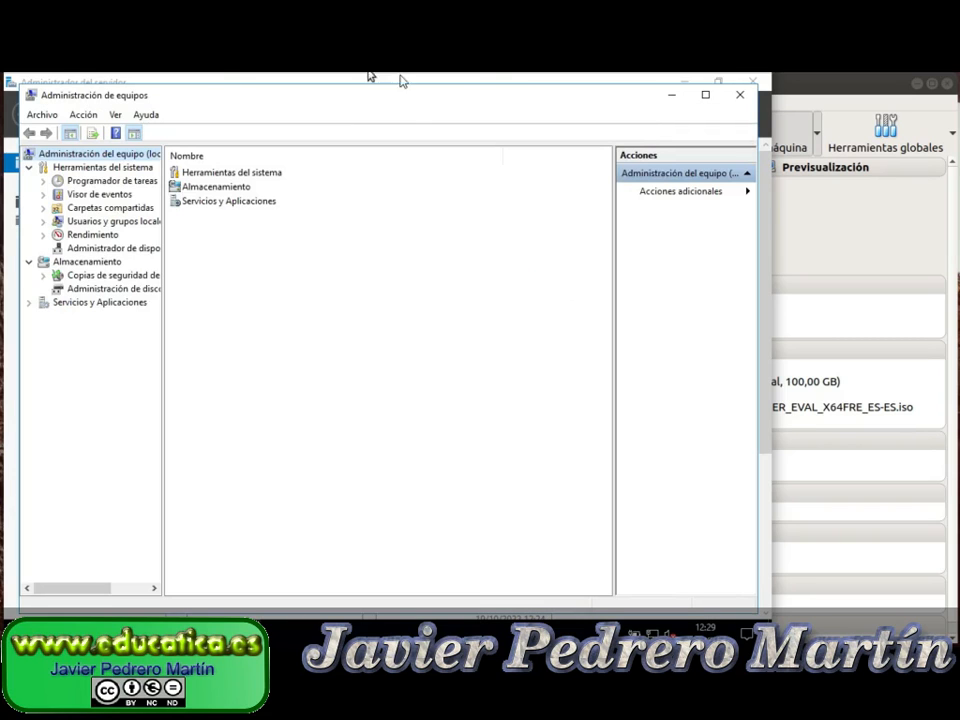
double_click(314, 97)
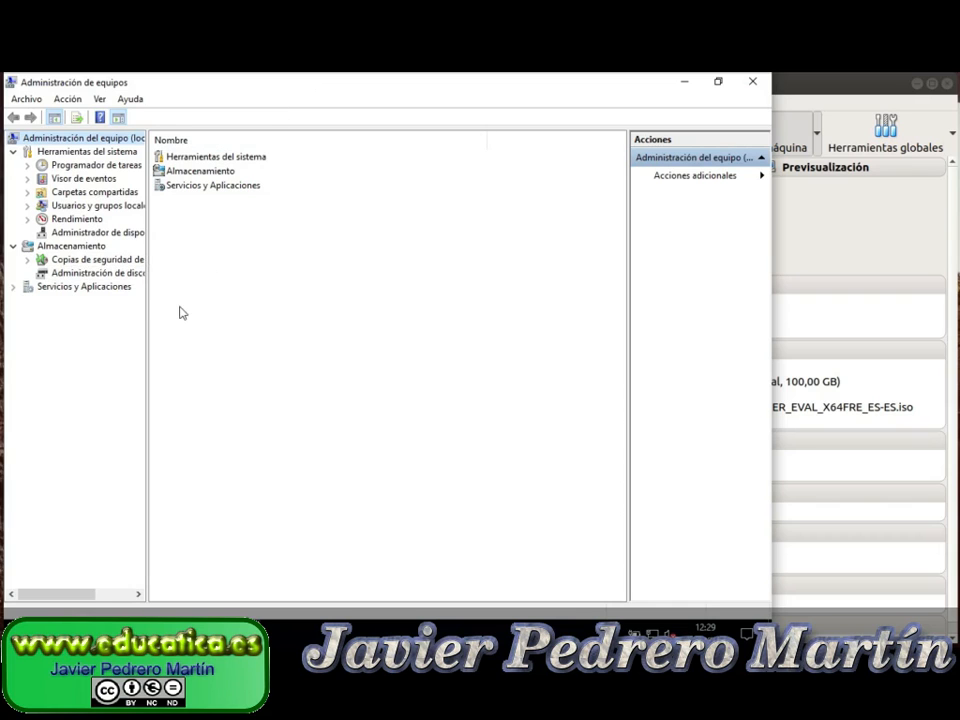
click(102, 273)
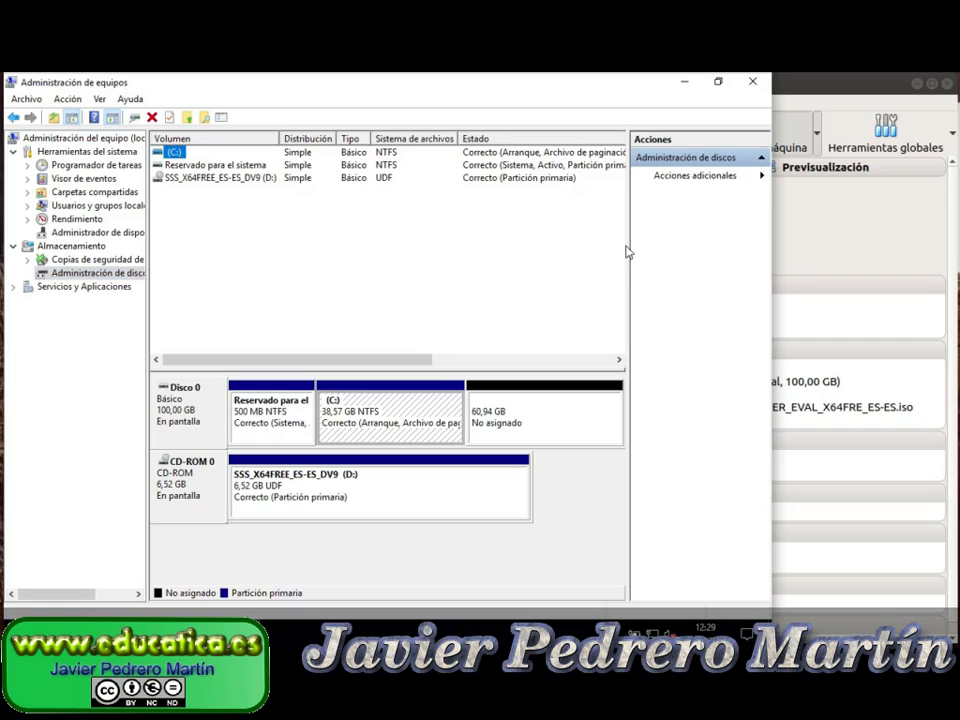
Widen the volume view in Administración de equipos to read the volumes' states, and close the console
drag(626, 246, 697, 236)
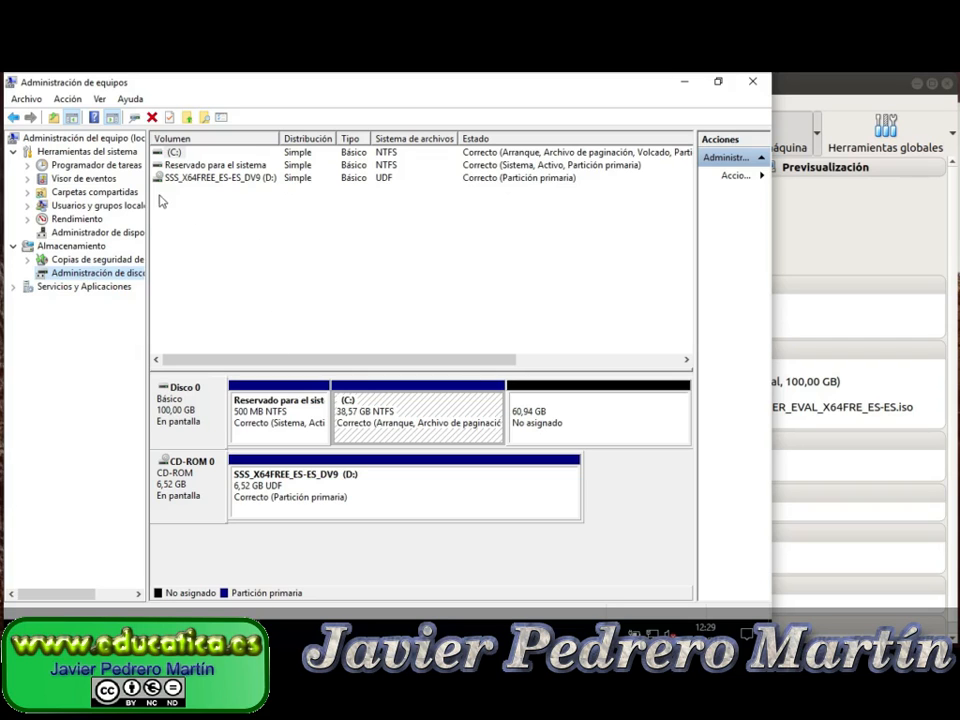
drag(148, 200, 78, 180)
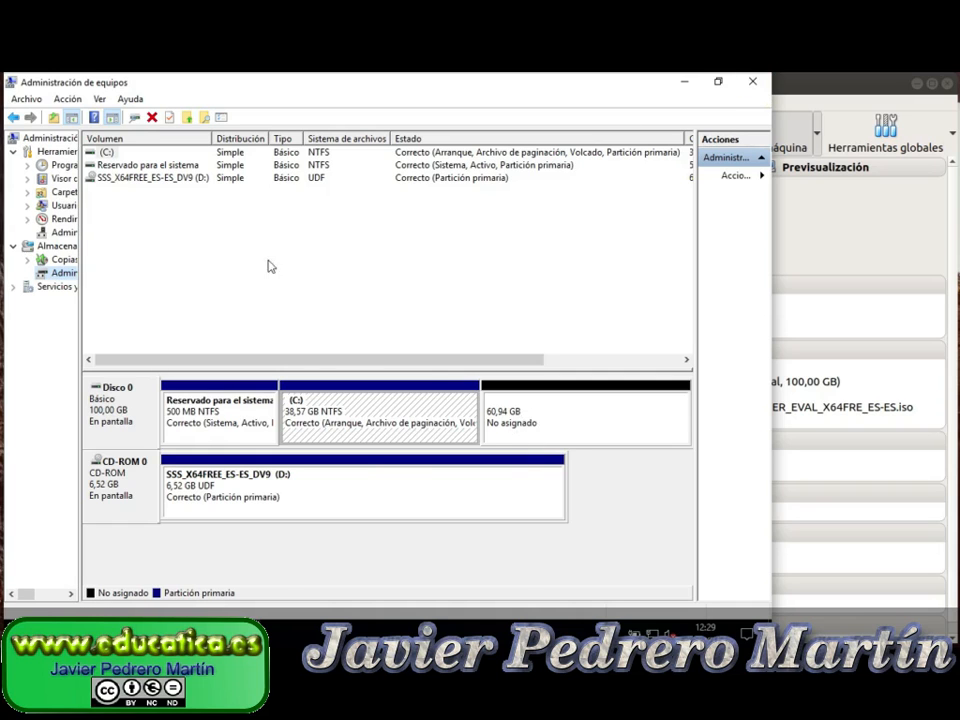
click(752, 82)
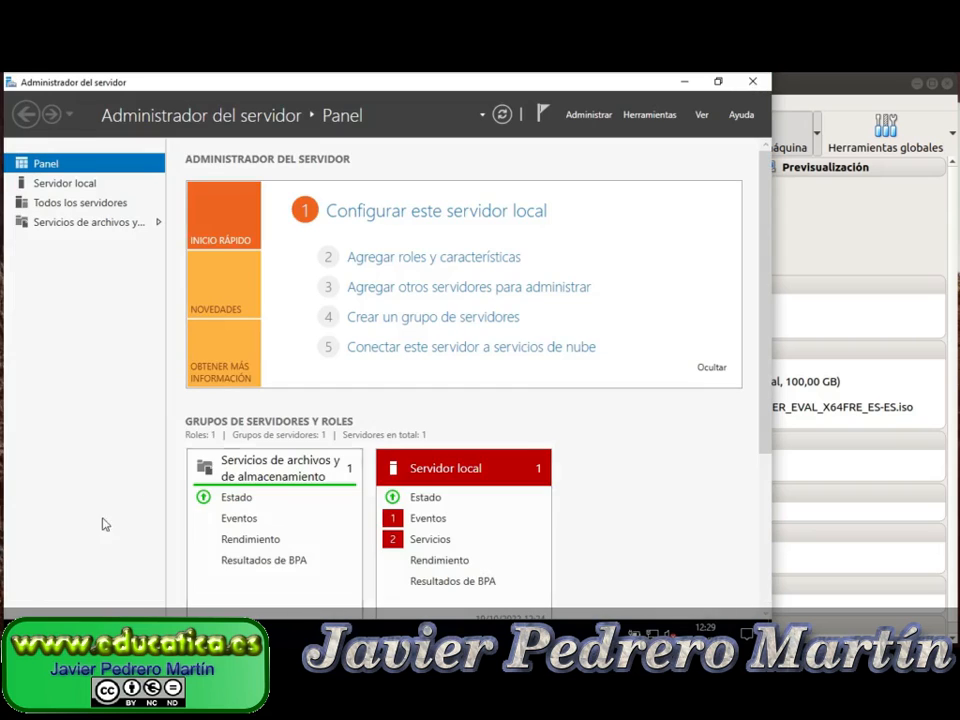
Open Administración de discos as its own console and maximize it
key(super+x)
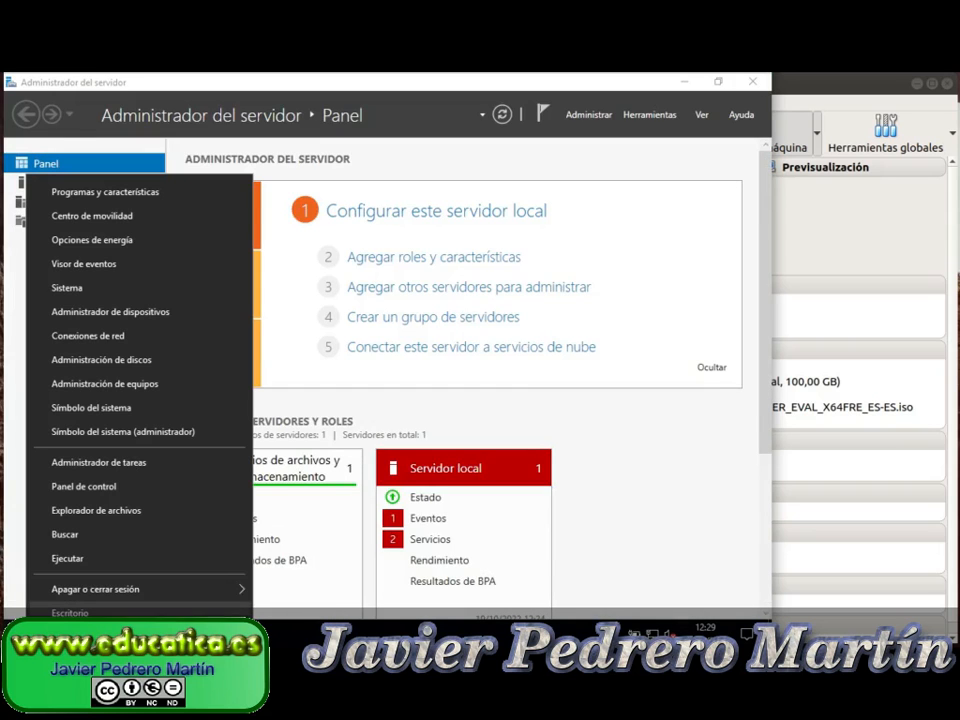
click(171, 360)
double_click(247, 160)
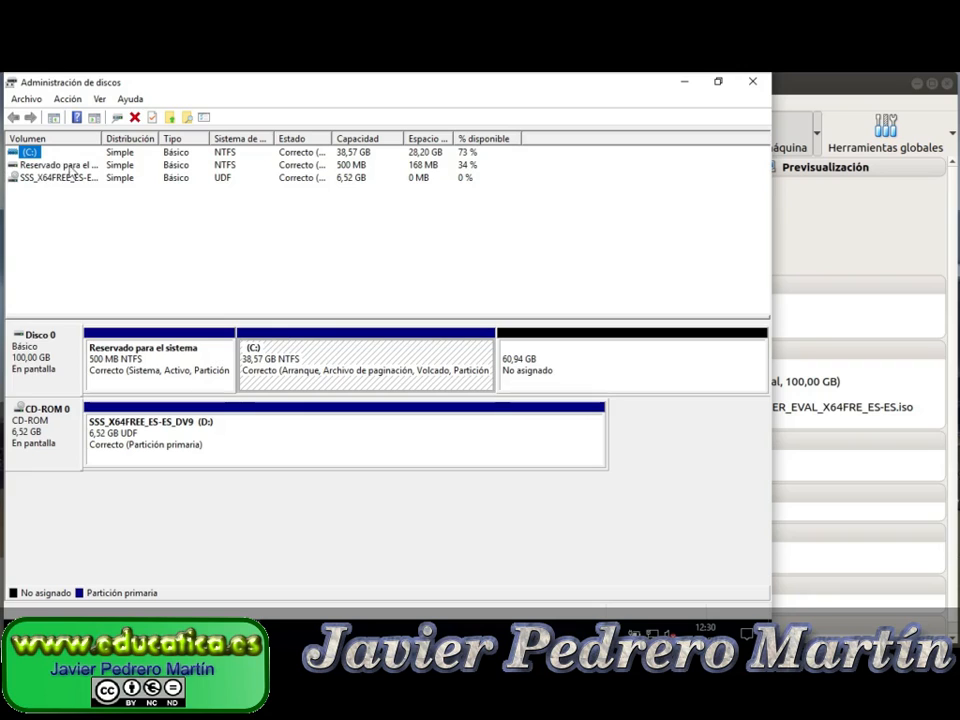
Examine the system-reserved, C: and unallocated areas of Disco 0, and widen the Volumen column to show the full volume names
click(42, 367)
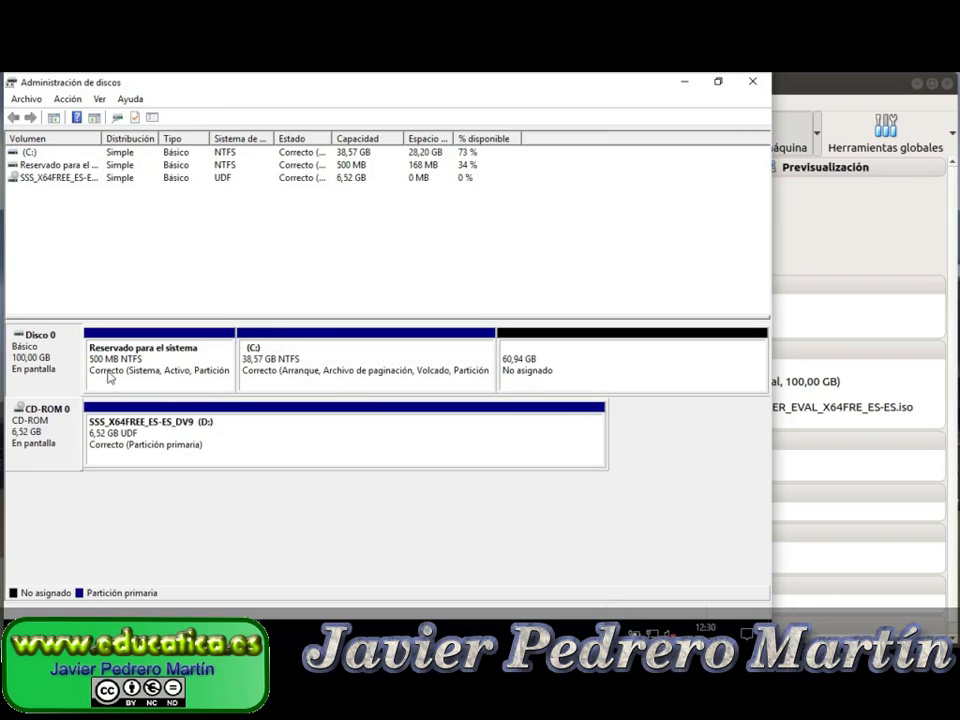
click(330, 358)
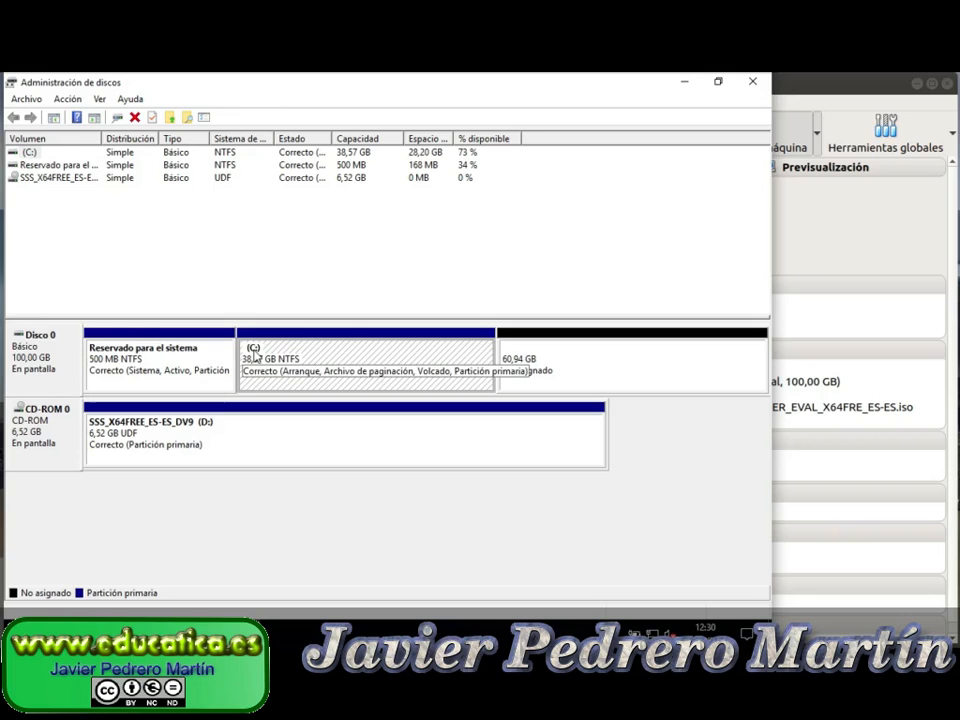
click(122, 385)
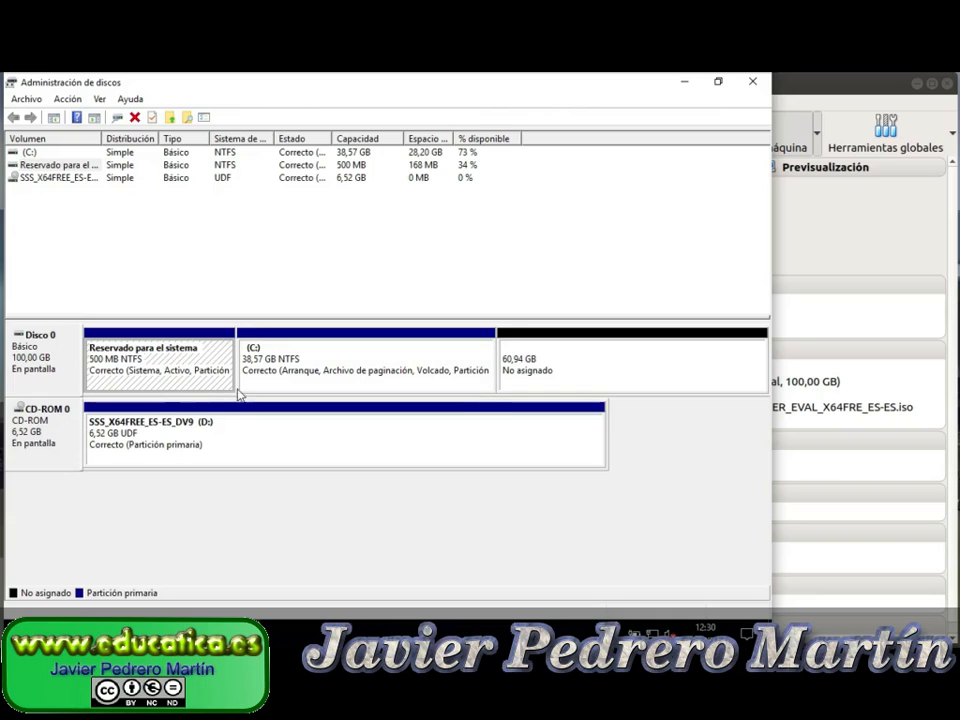
drag(102, 137, 161, 136)
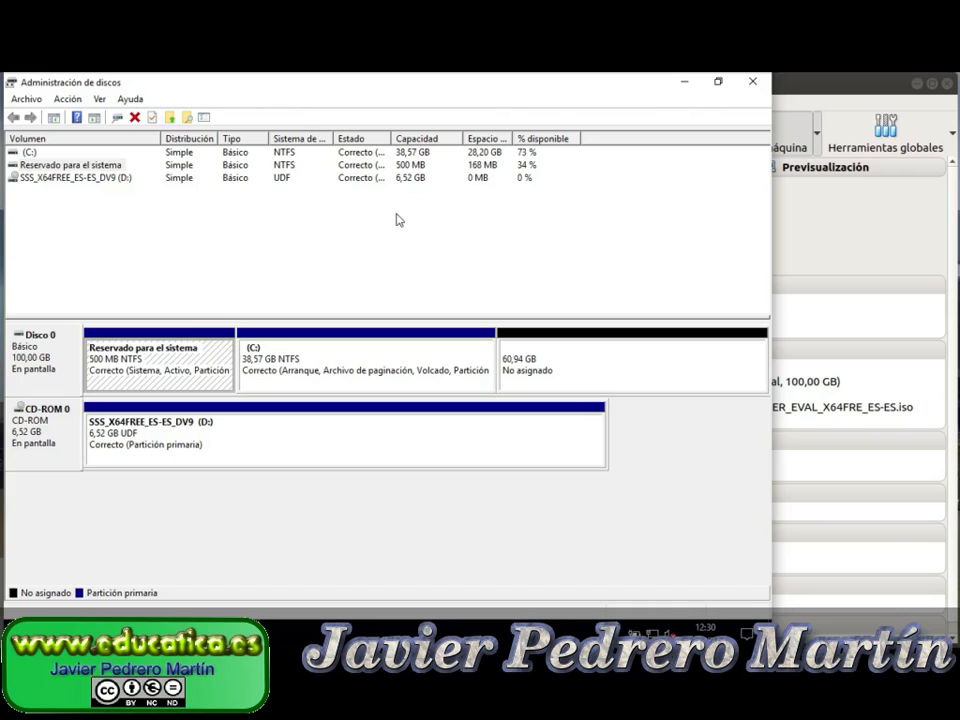
click(642, 370)
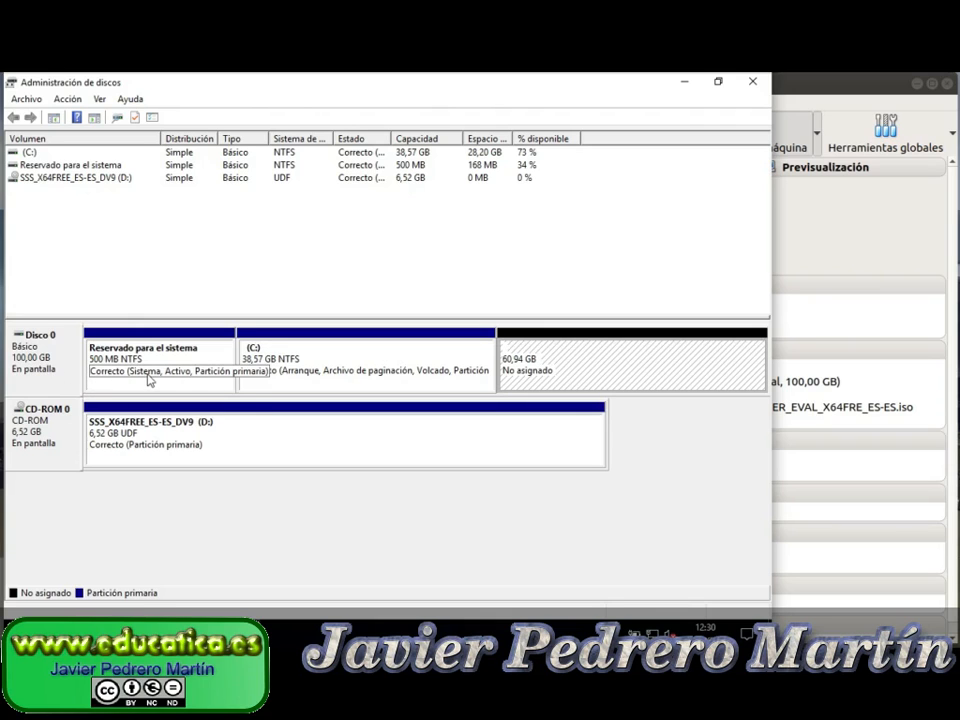
Check the policies and volumes of Disco 0 in its properties, and close them
right_click(43, 377)
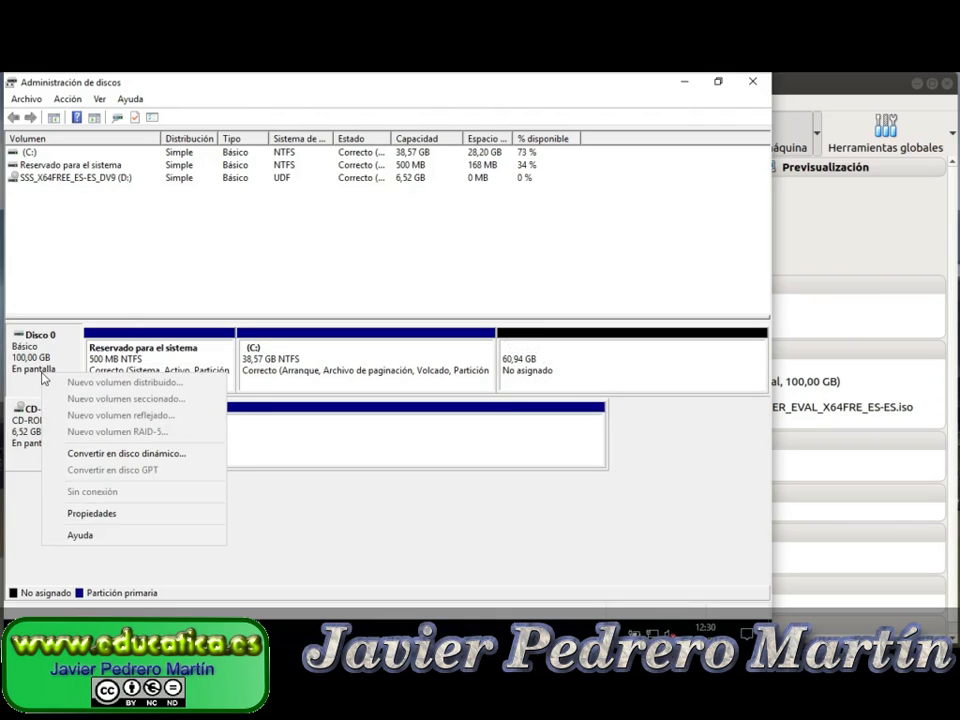
click(122, 514)
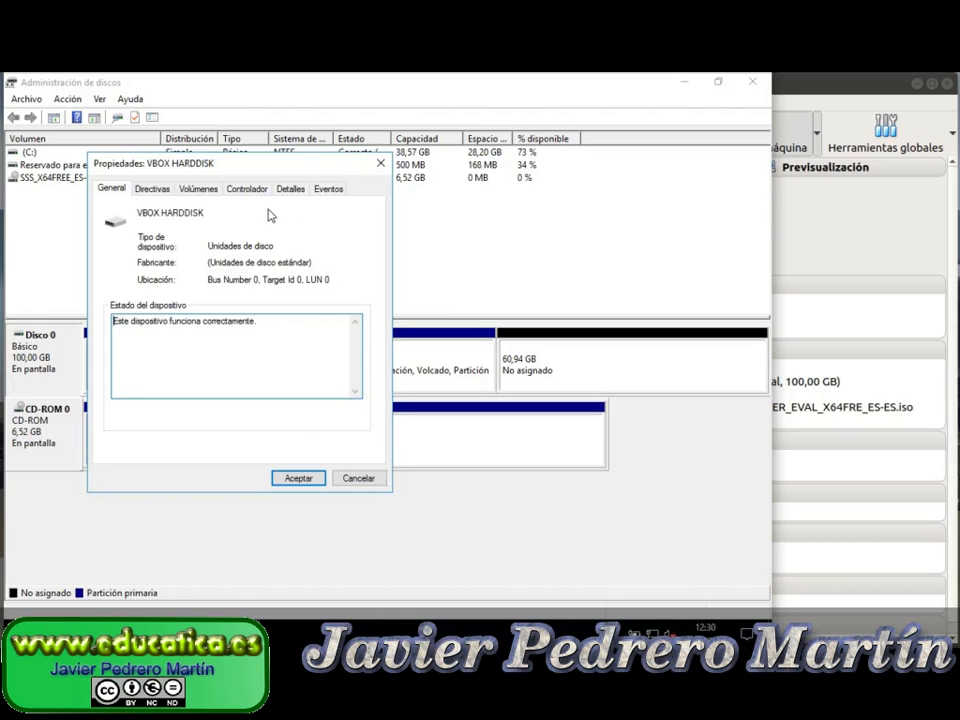
click(150, 190)
click(197, 190)
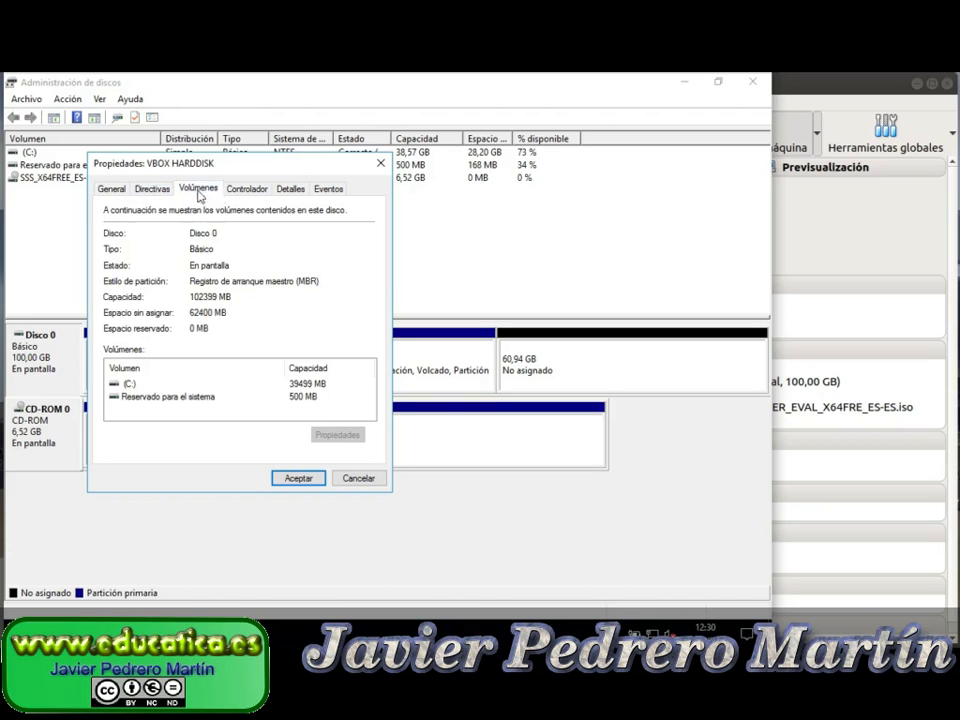
click(378, 163)
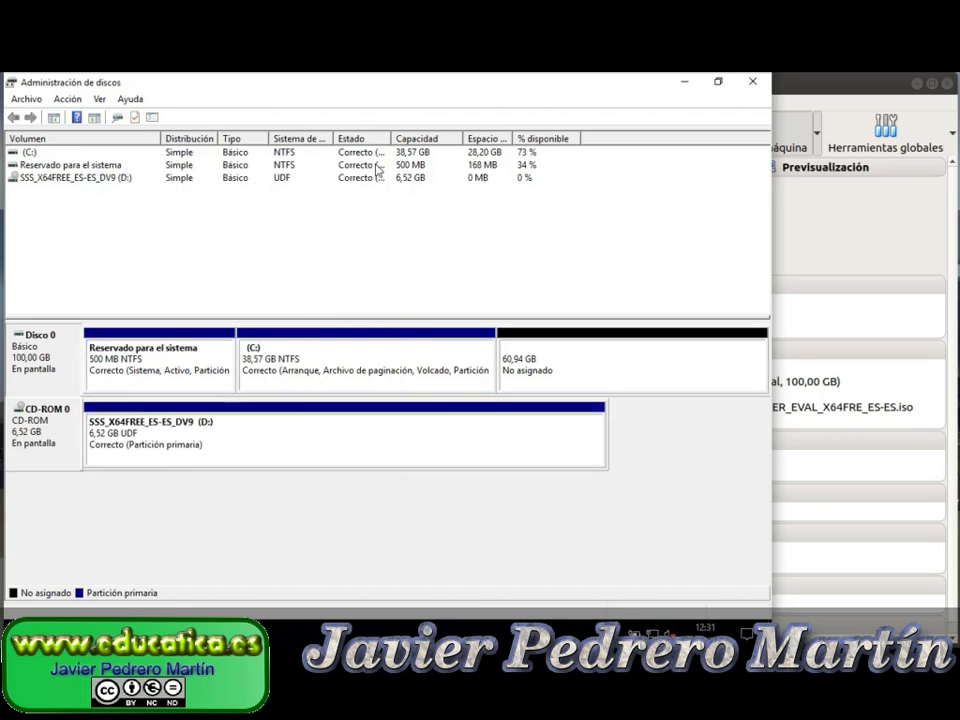
Reopen the properties of Disco 0, look through its details, driver and volume information including the partition style, and close them
right_click(26, 352)
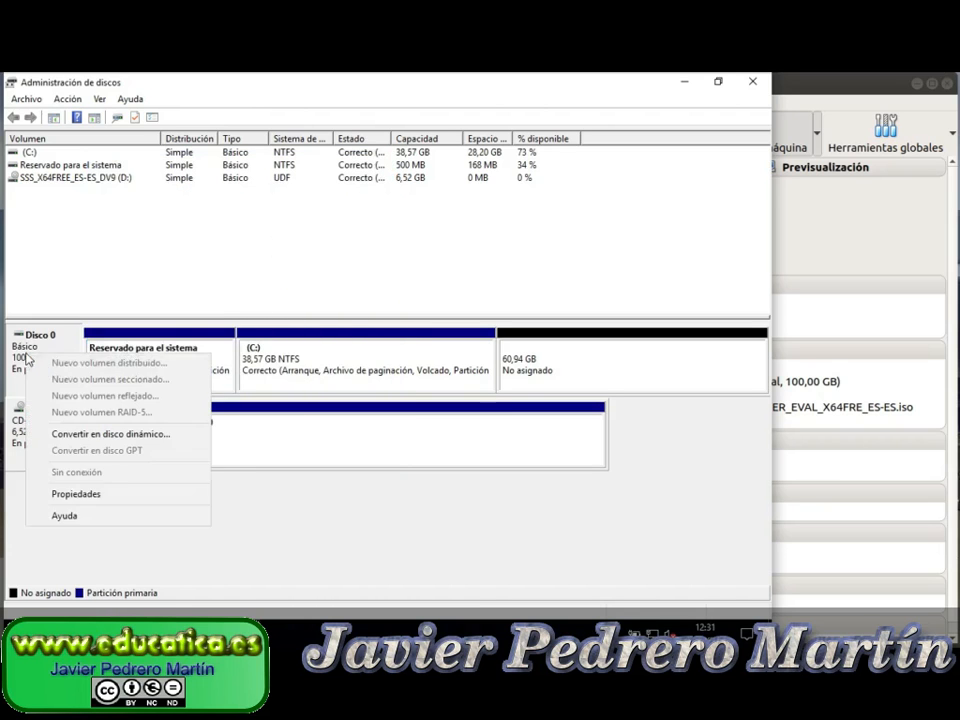
click(110, 496)
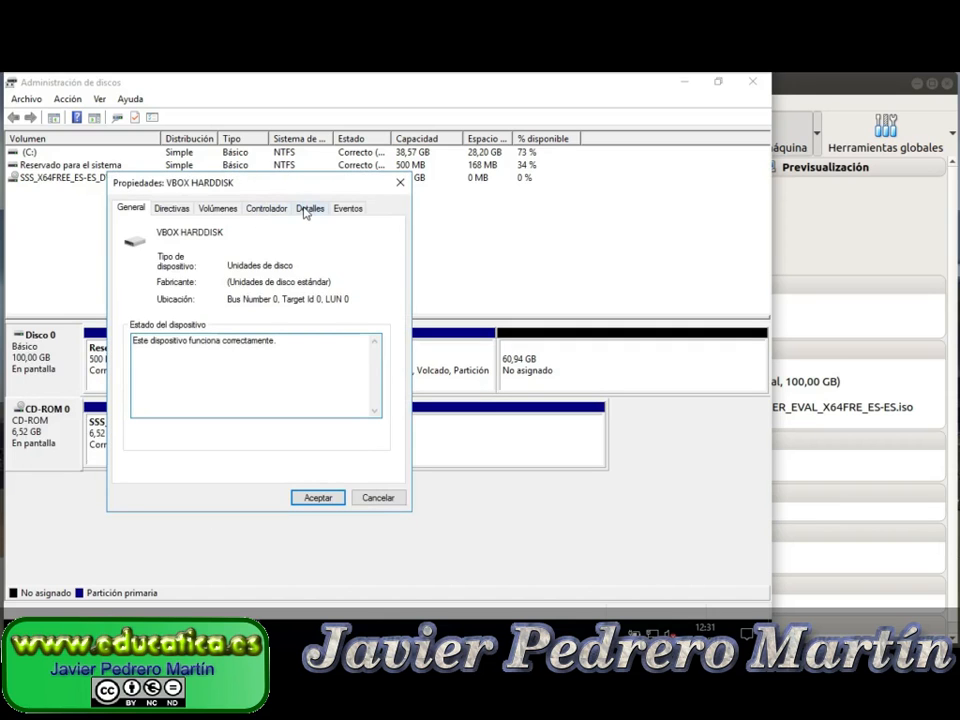
click(307, 212)
click(263, 210)
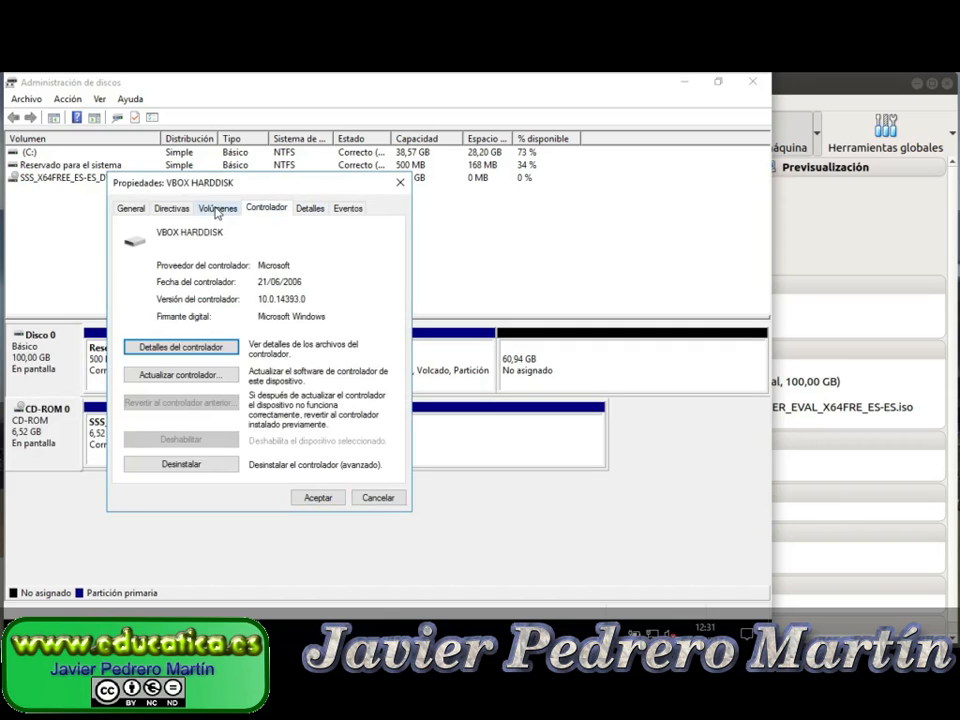
click(217, 210)
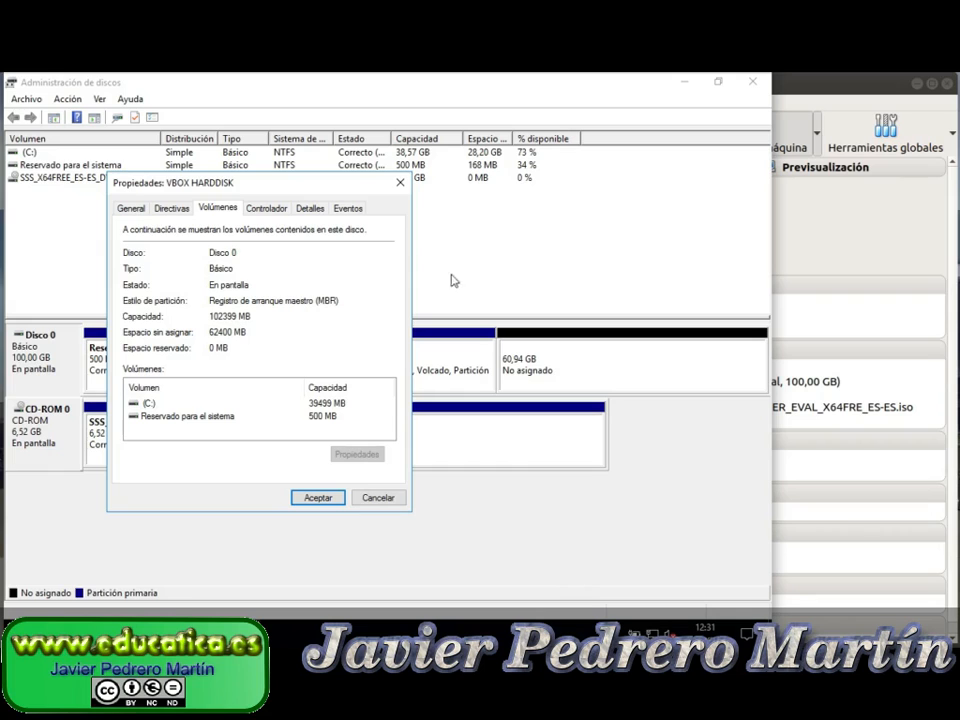
click(400, 183)
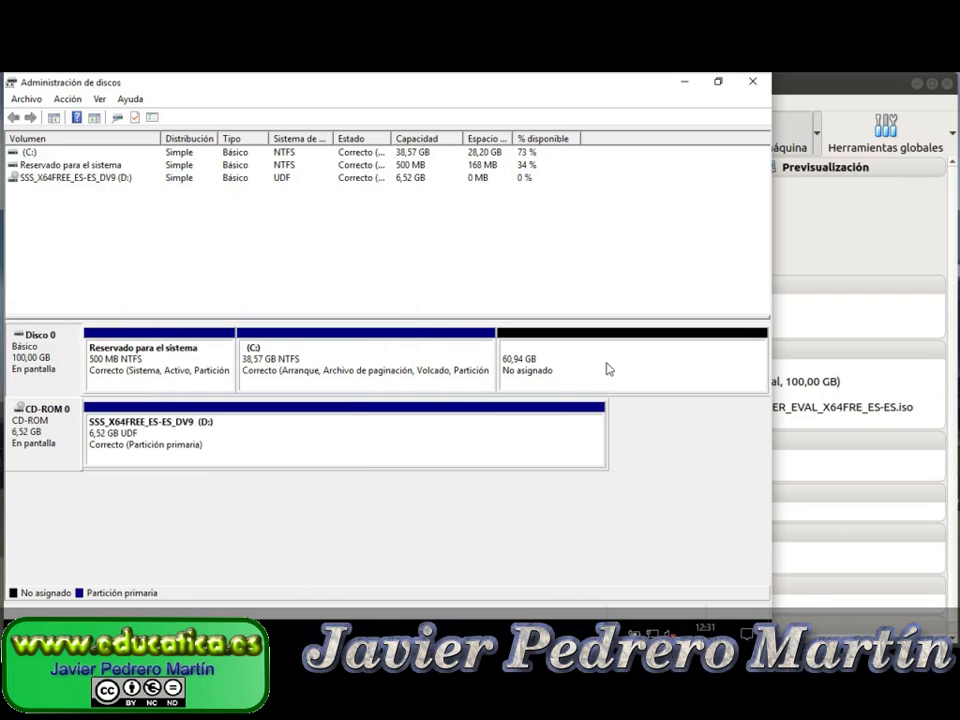
Start a new simple volume in the unallocated space of Disco 0 with a size of 62398 MB and drive letter E
right_click(546, 376)
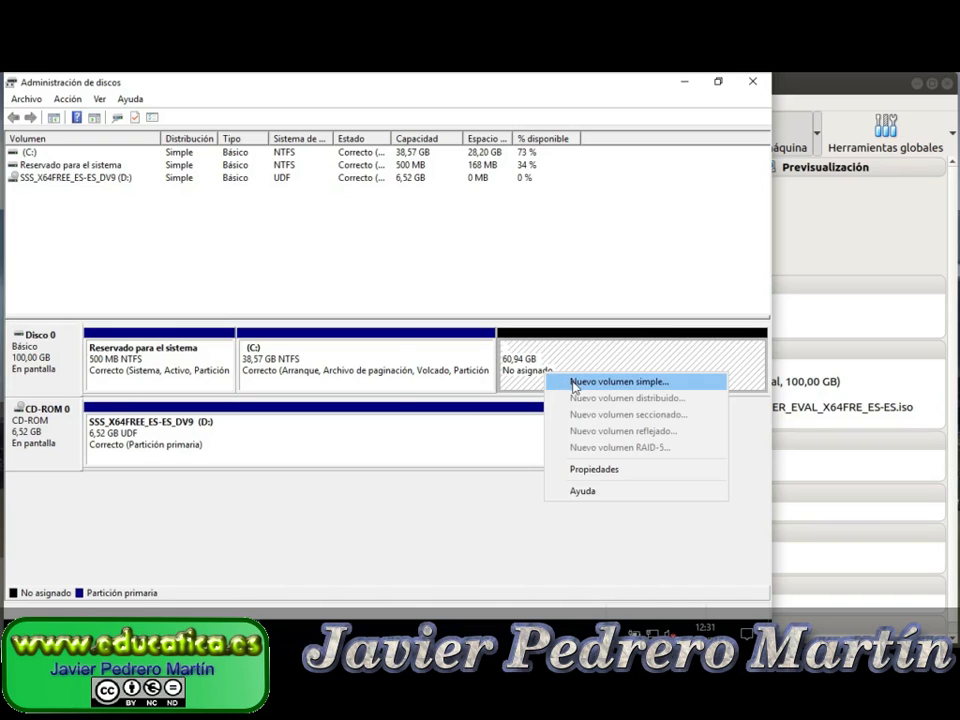
click(576, 384)
click(306, 422)
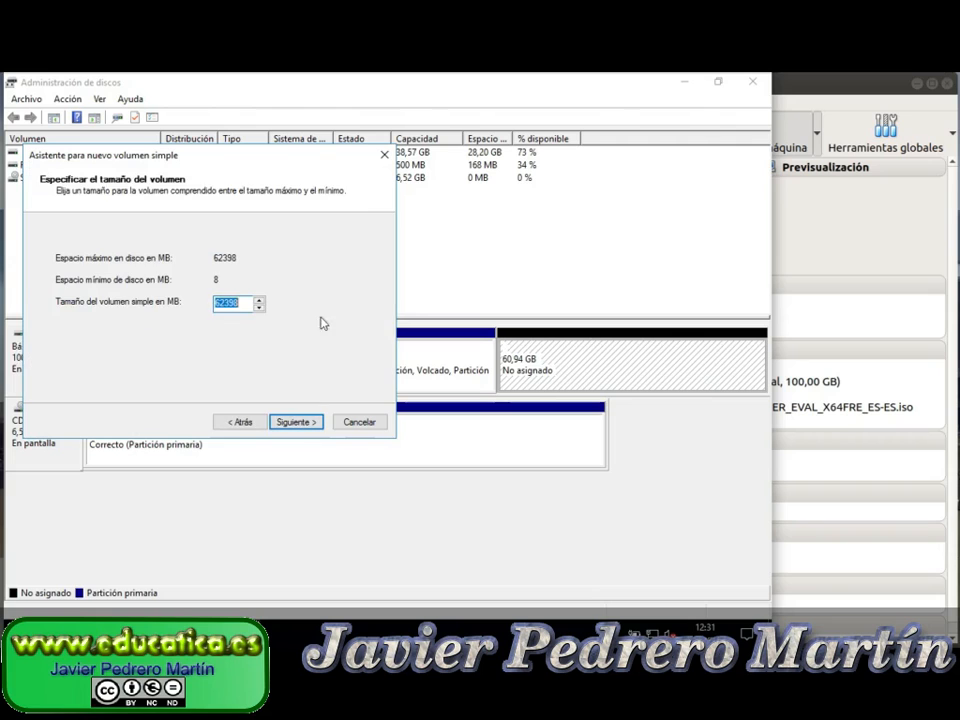
click(307, 428)
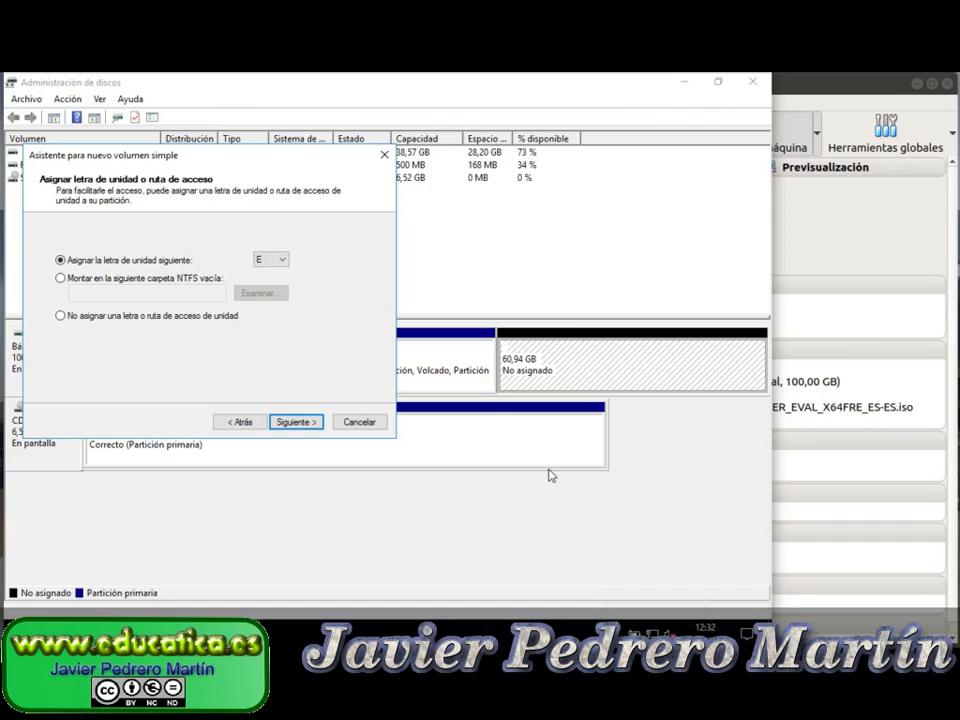
click(291, 423)
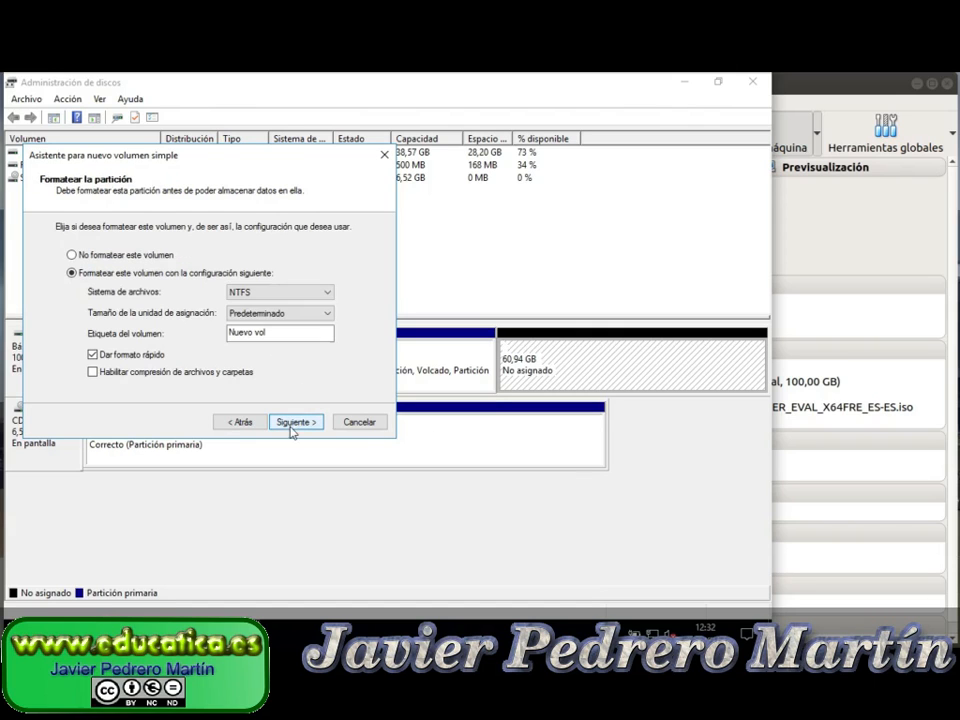
Keep NTFS as the new volume's file system and set its label to Datos
click(308, 295)
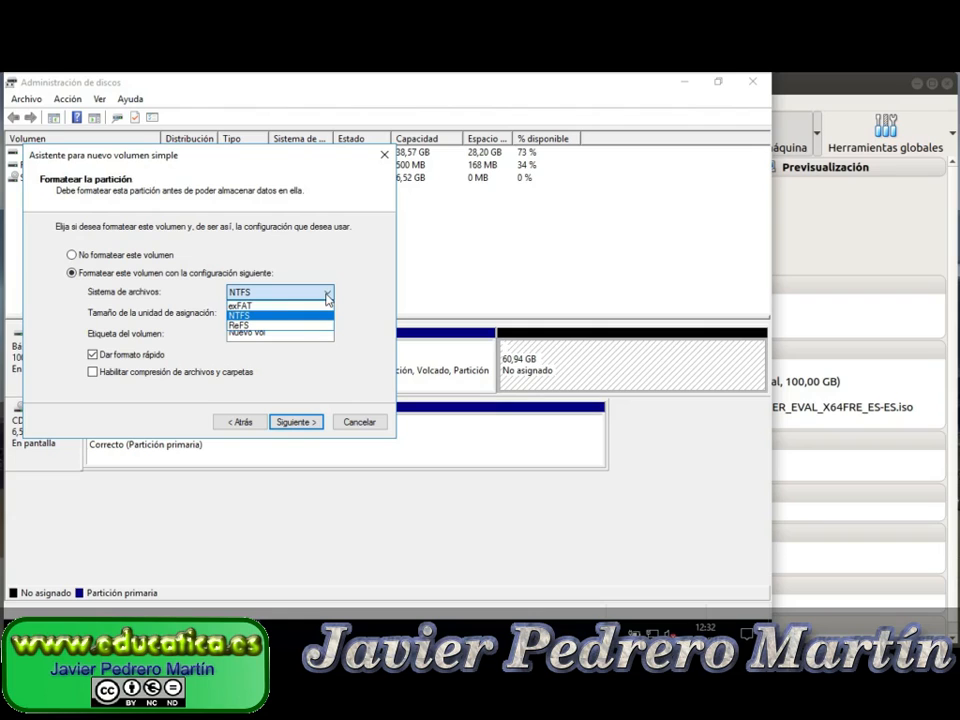
click(300, 320)
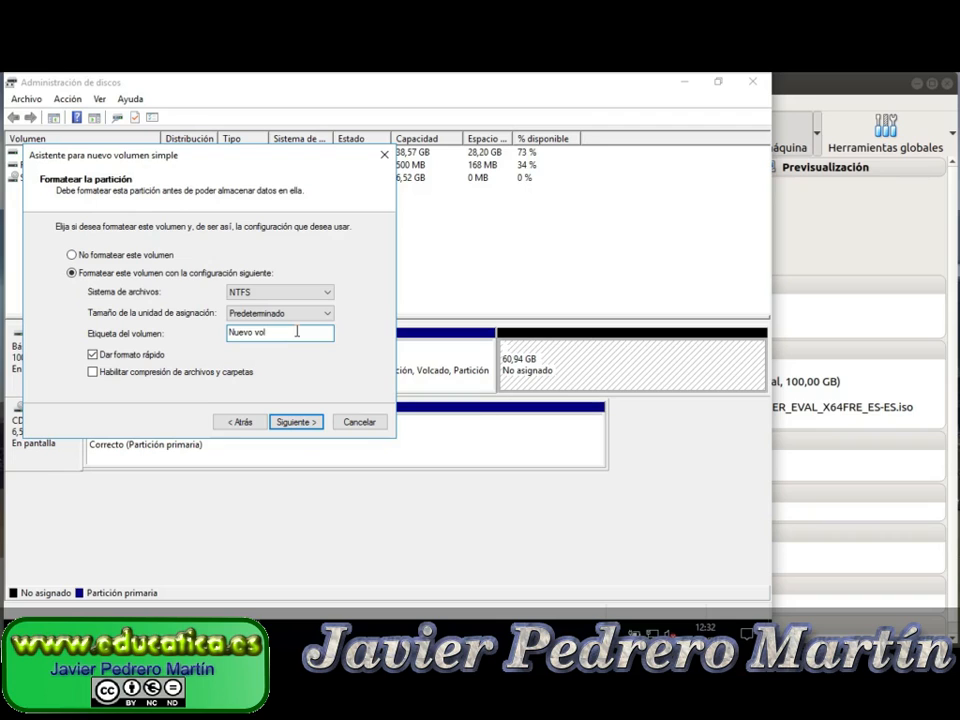
key(ctrl+a)
key(BackSpace)
text(DAtos)
key(BackSpace)
key(BackSpace)
key(BackSpace)
key(BackSpace)
text(atos)
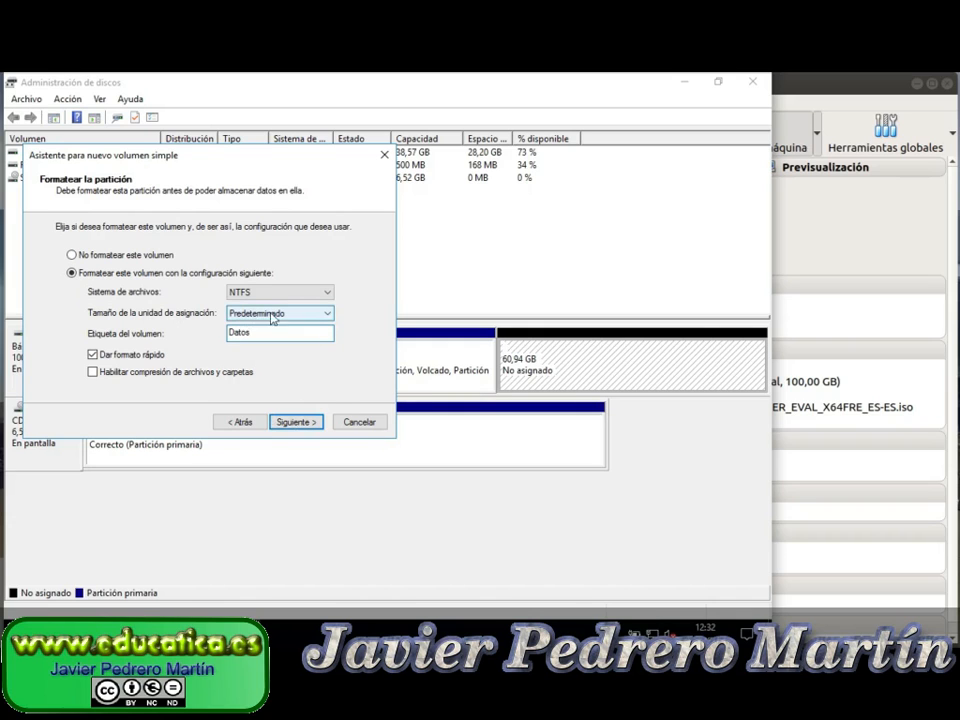
Keep the default allocation unit size, review the summary of the chosen settings, and create the volume
click(327, 315)
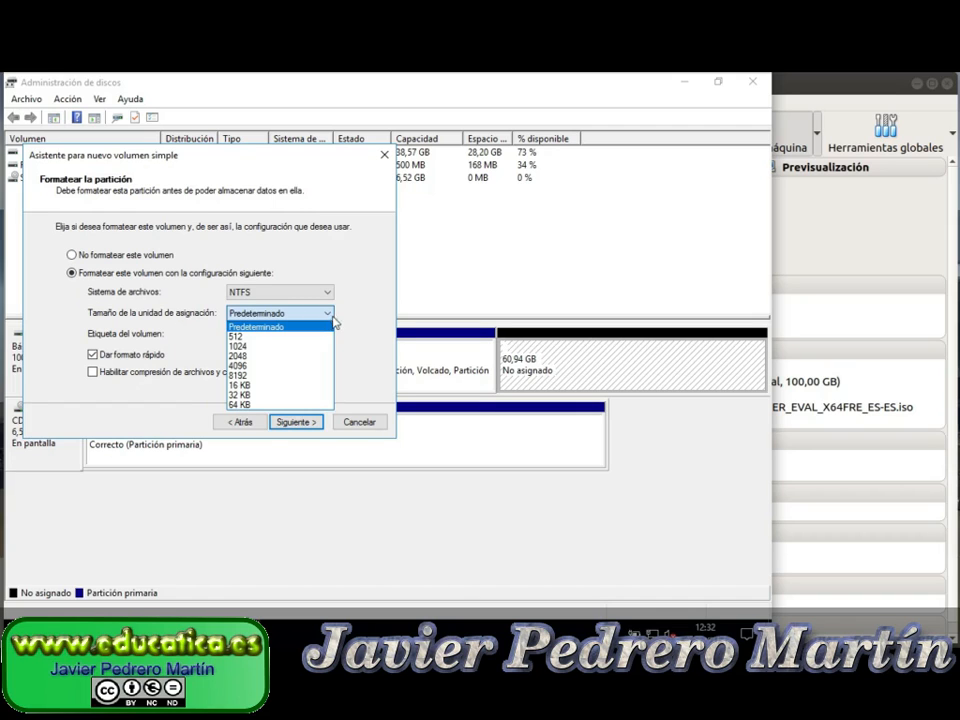
click(328, 322)
click(284, 424)
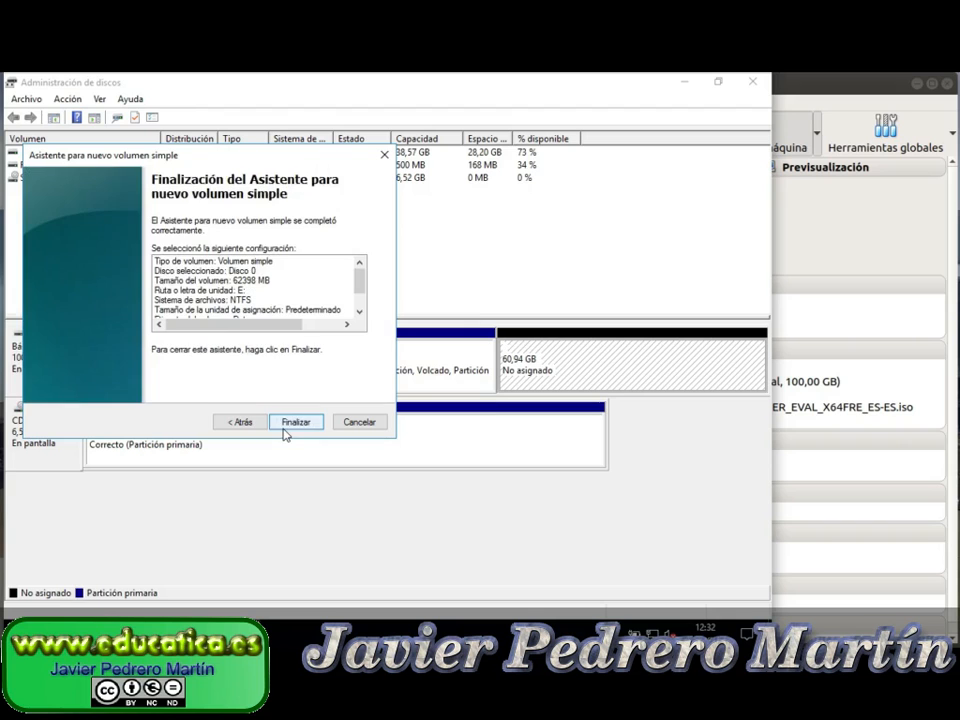
scroll(280, 295, down, 1)
scroll(283, 296, up, 1)
click(303, 424)
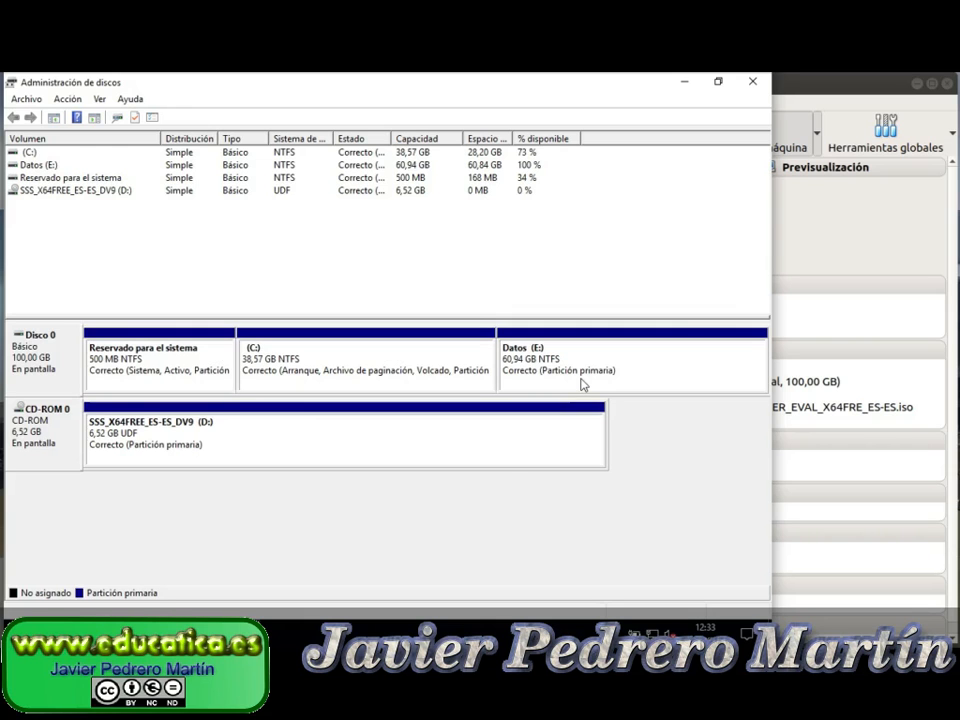
Switch to the Este equipo file explorer window and check the contents of Datos (E:) and the listed drives
key(alt+Tab)
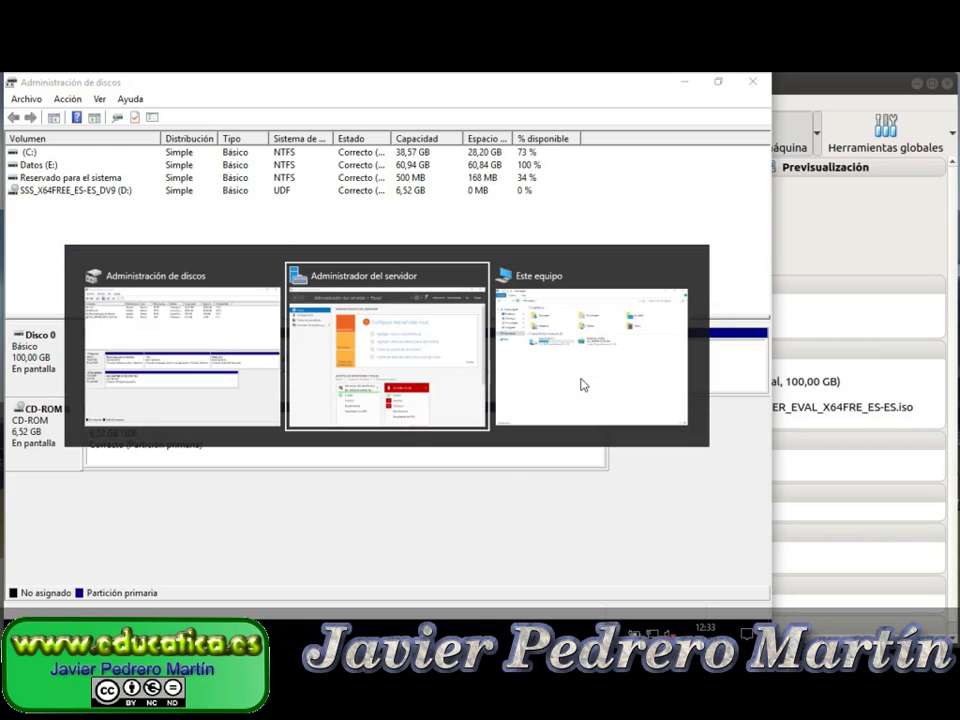
key(alt+Tab)
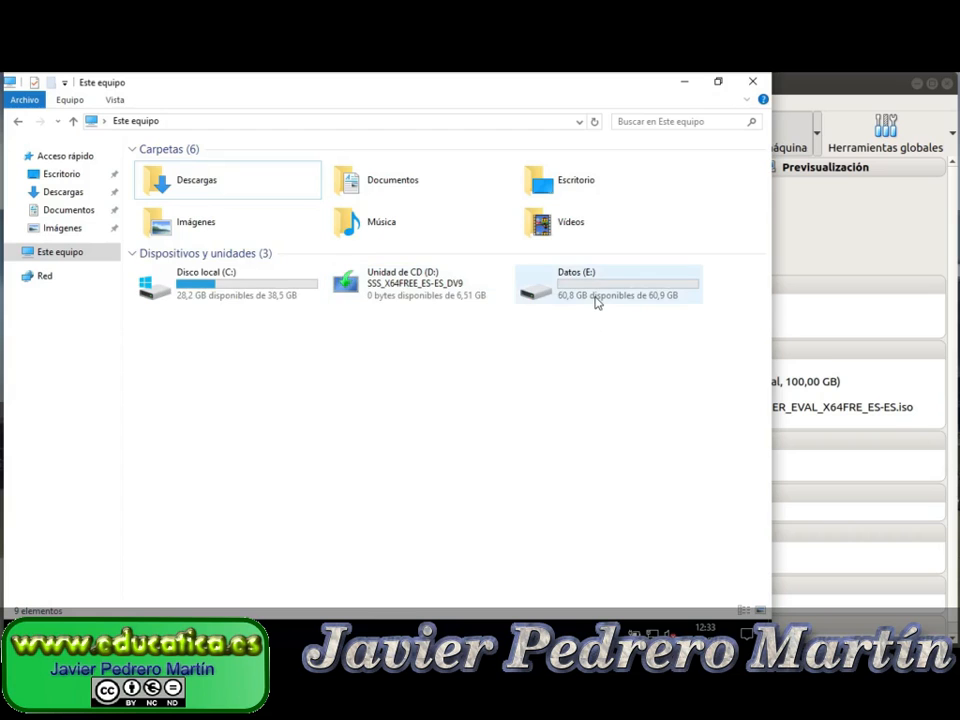
double_click(597, 303)
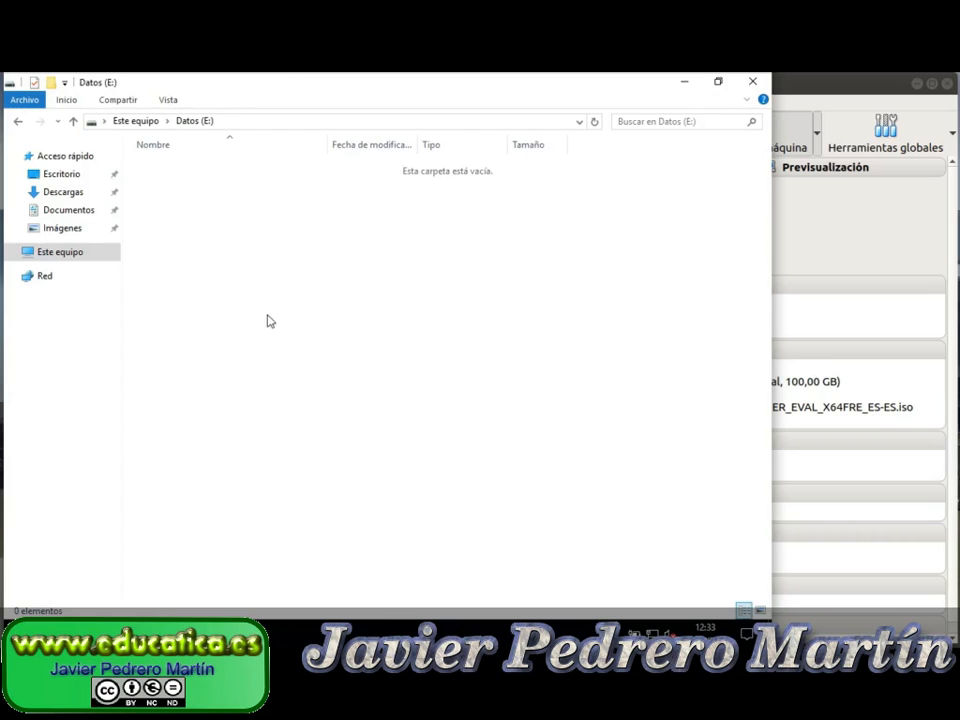
click(70, 254)
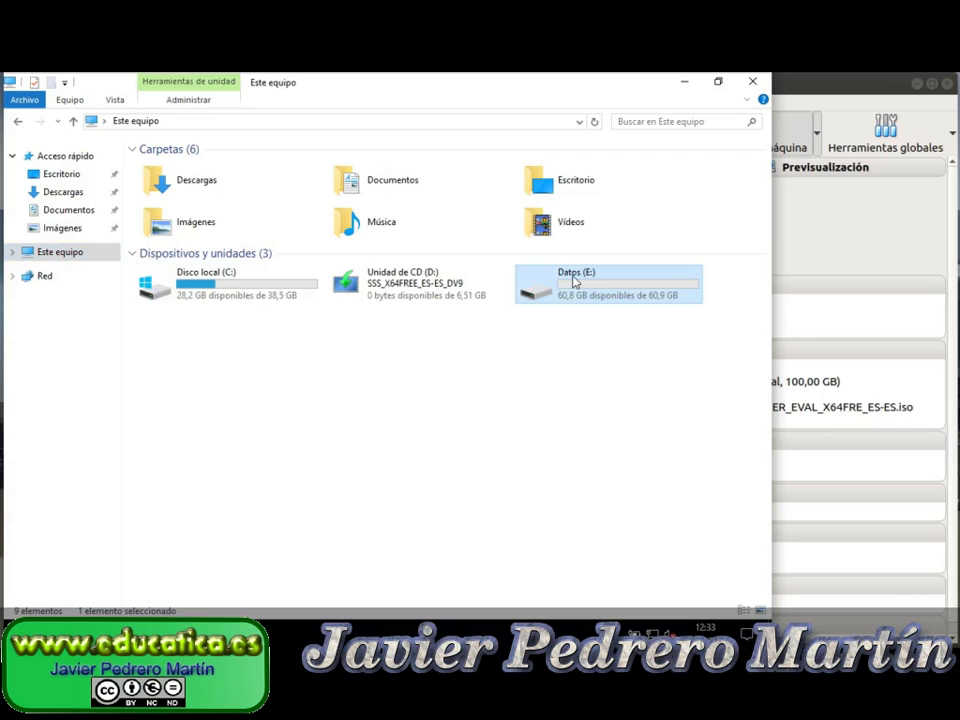
click(205, 293)
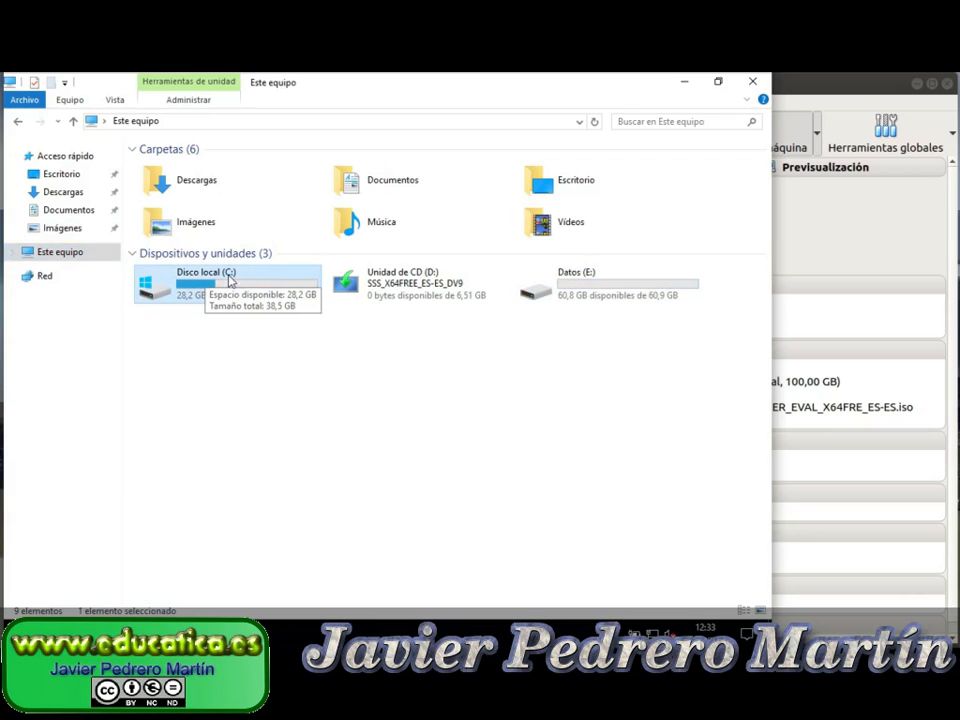
click(14, 253)
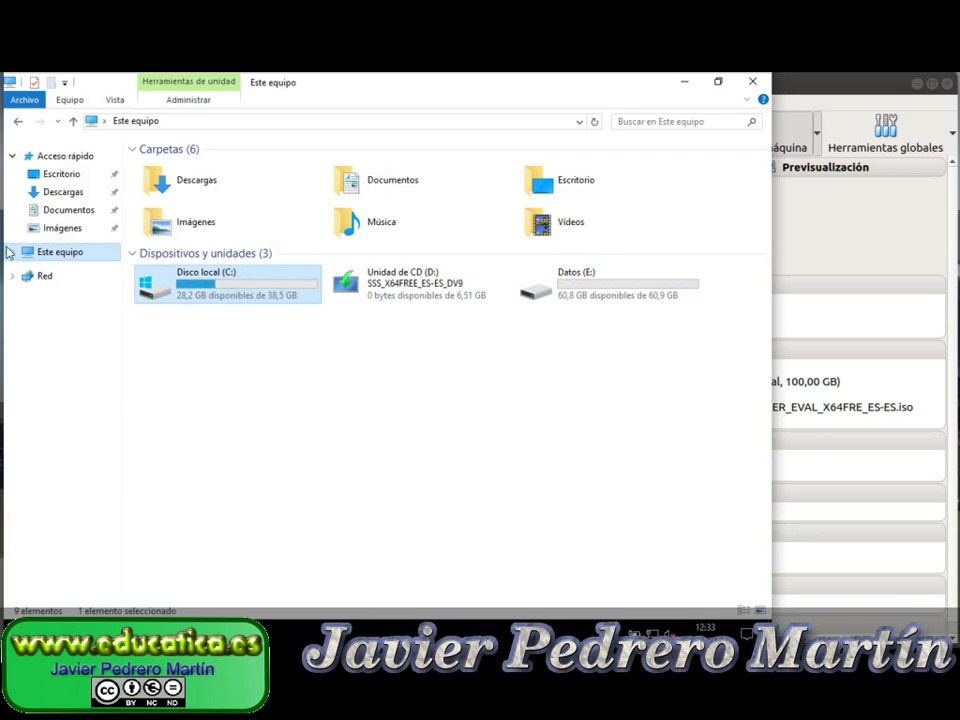
Open Disco local (C:) and check its used space, free space and capacity in its properties
click(72, 378)
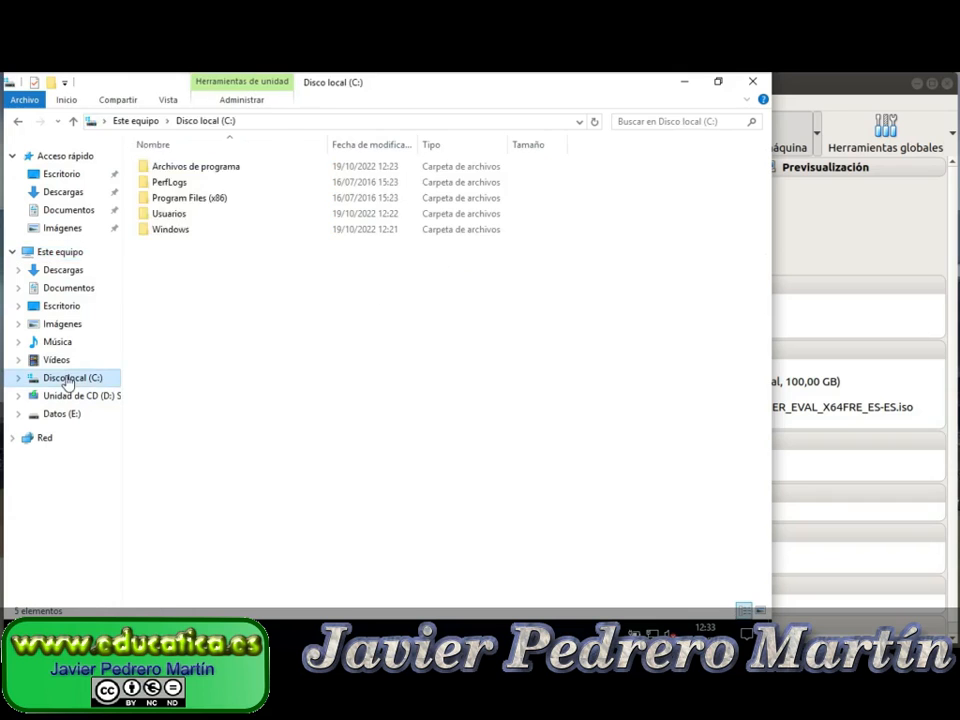
right_click(72, 378)
click(138, 370)
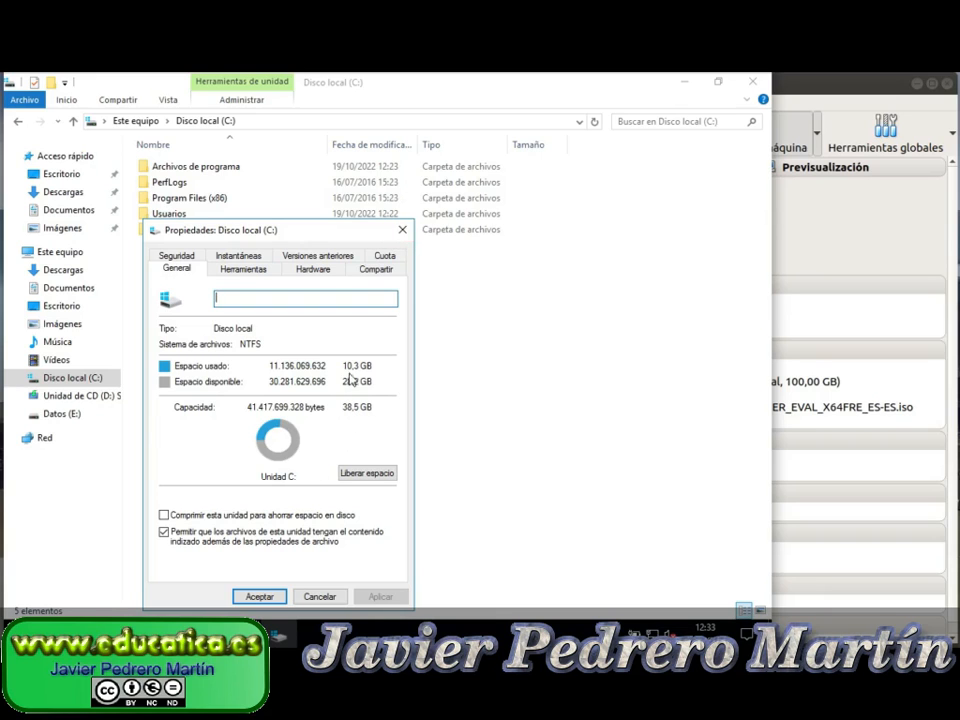
click(402, 230)
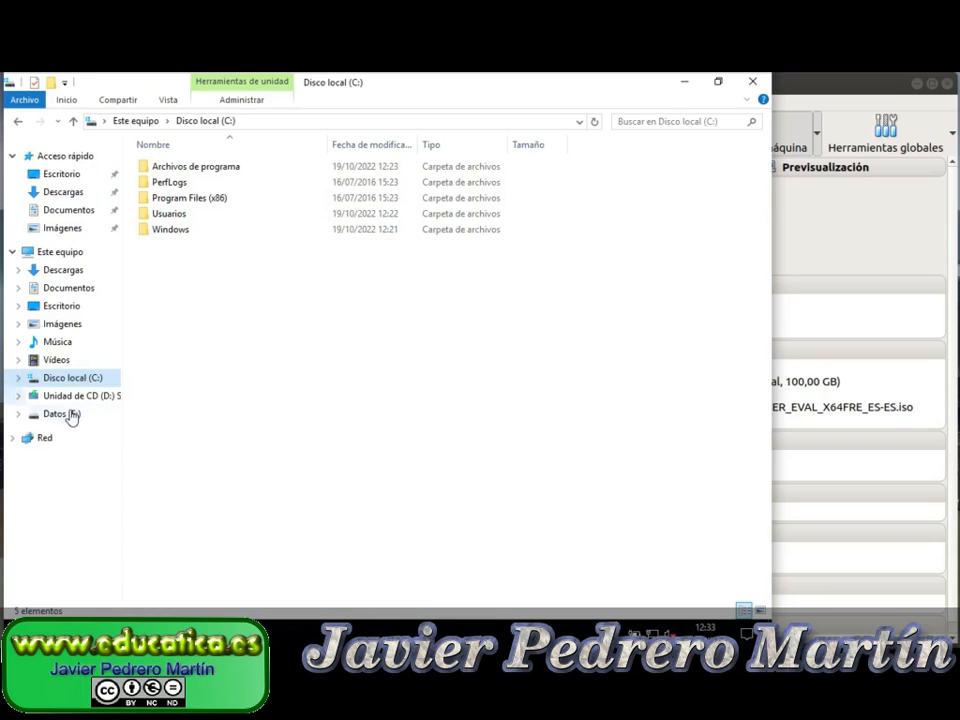
Open the Datos (E:) volume and check its file system and capacity in its properties
click(70, 414)
right_click(70, 414)
click(121, 396)
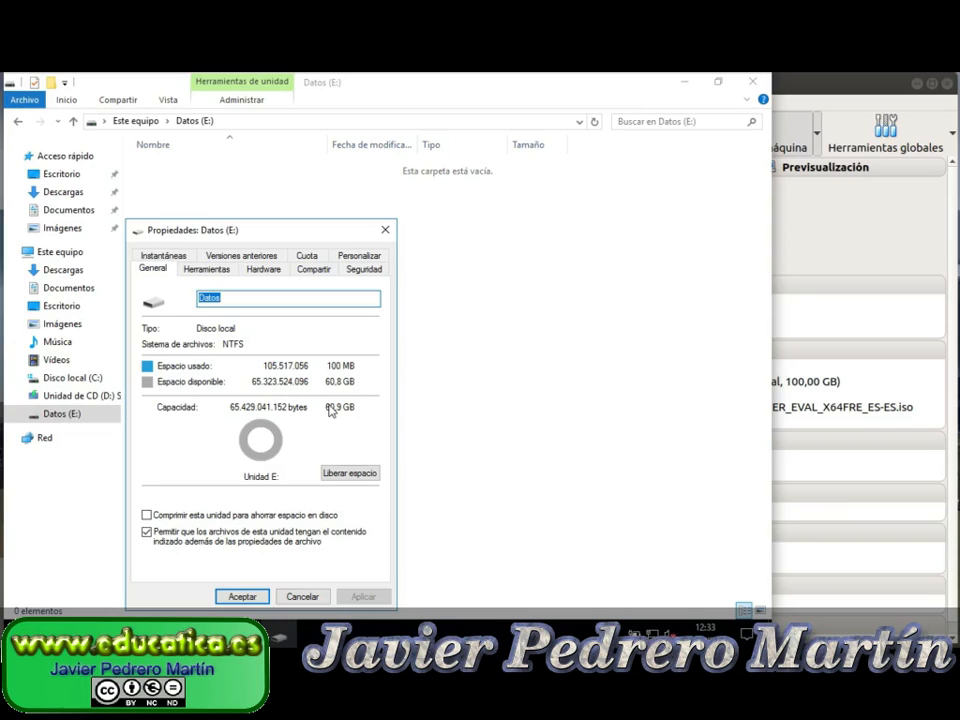
click(386, 230)
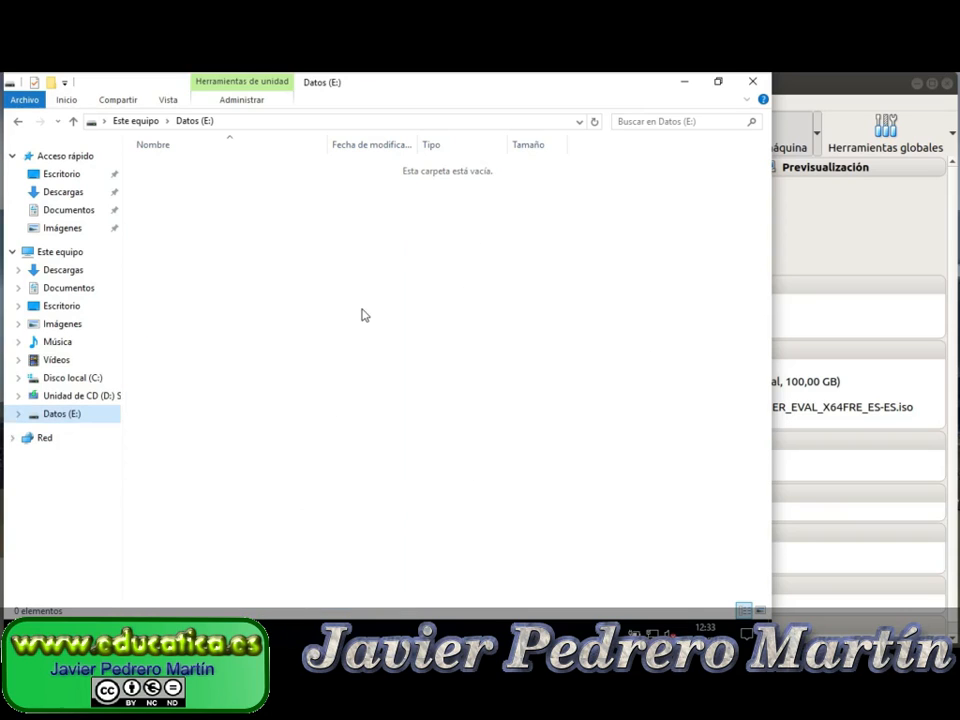
Close the file explorer and Administración de discos windows, and open the Servidor local page in Administrador del servidor
click(72, 377)
click(752, 82)
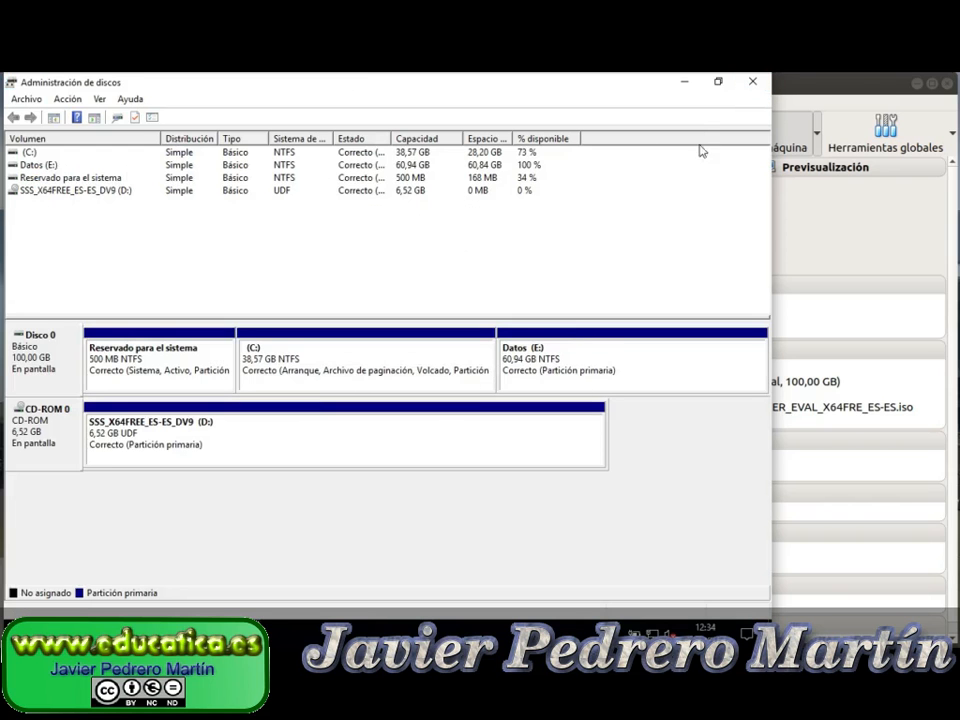
click(752, 82)
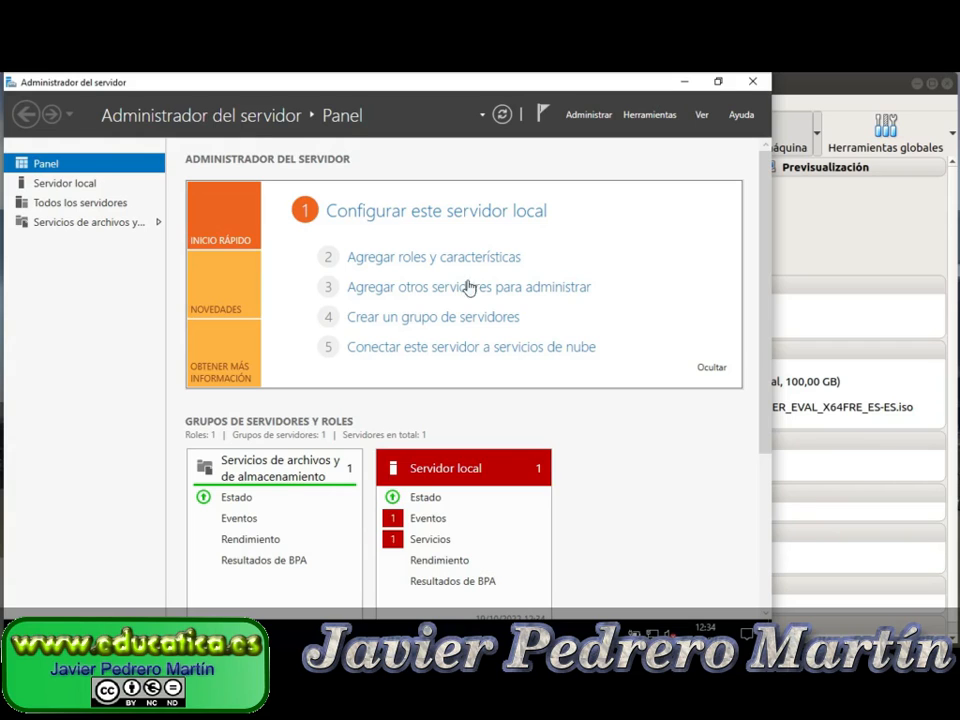
click(38, 183)
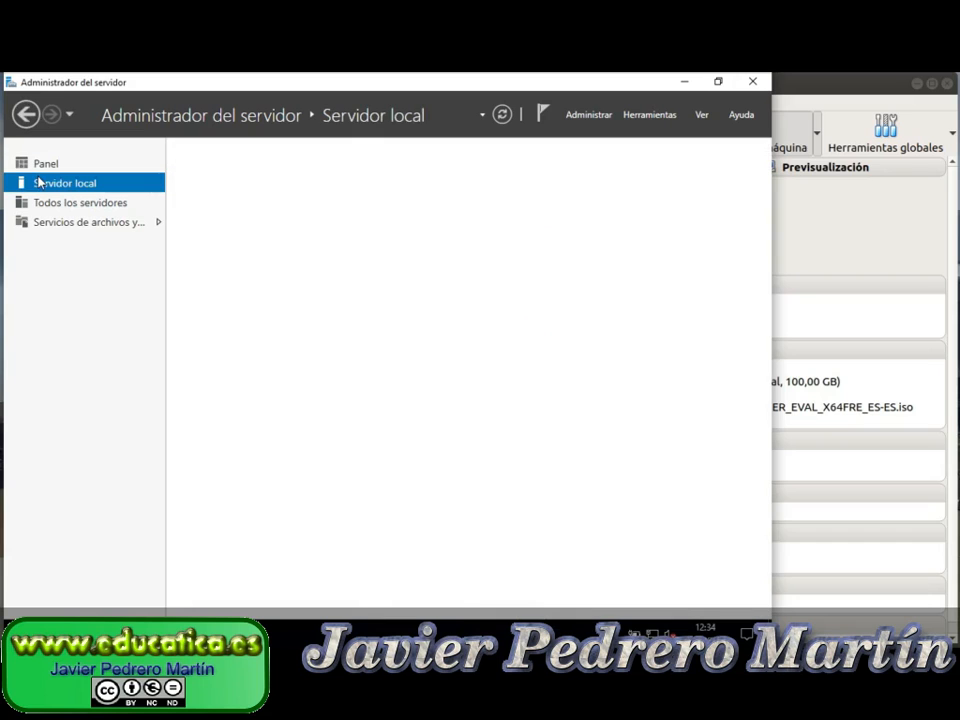